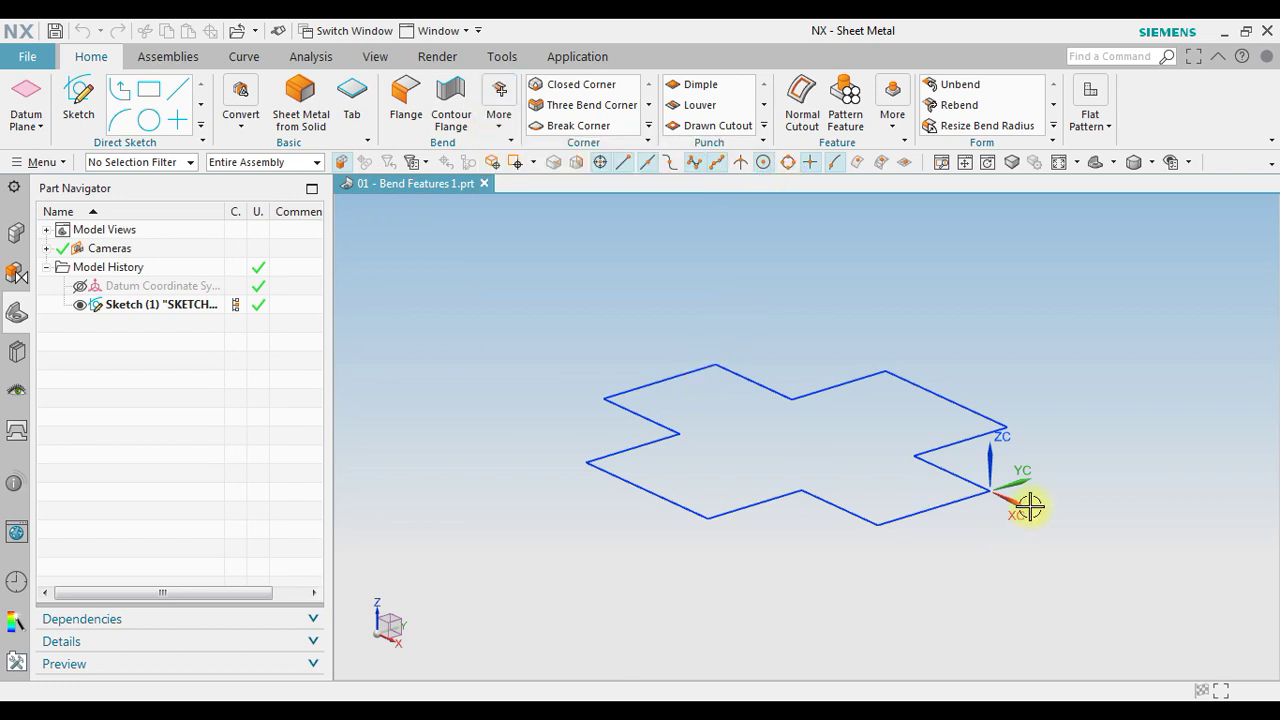
- Open the cross-shaped sketch to inspect it, then exit it unchanged
{"action": "mouse_move", "coordinate": [1084, 406]}
{"action": "middle_mouse_down"}
{"action": "mouse_move", "coordinate": [1077, 463]}
{"action": "mouse_move", "coordinate": [1077, 410]}
{"action": "middle_mouse_up"}
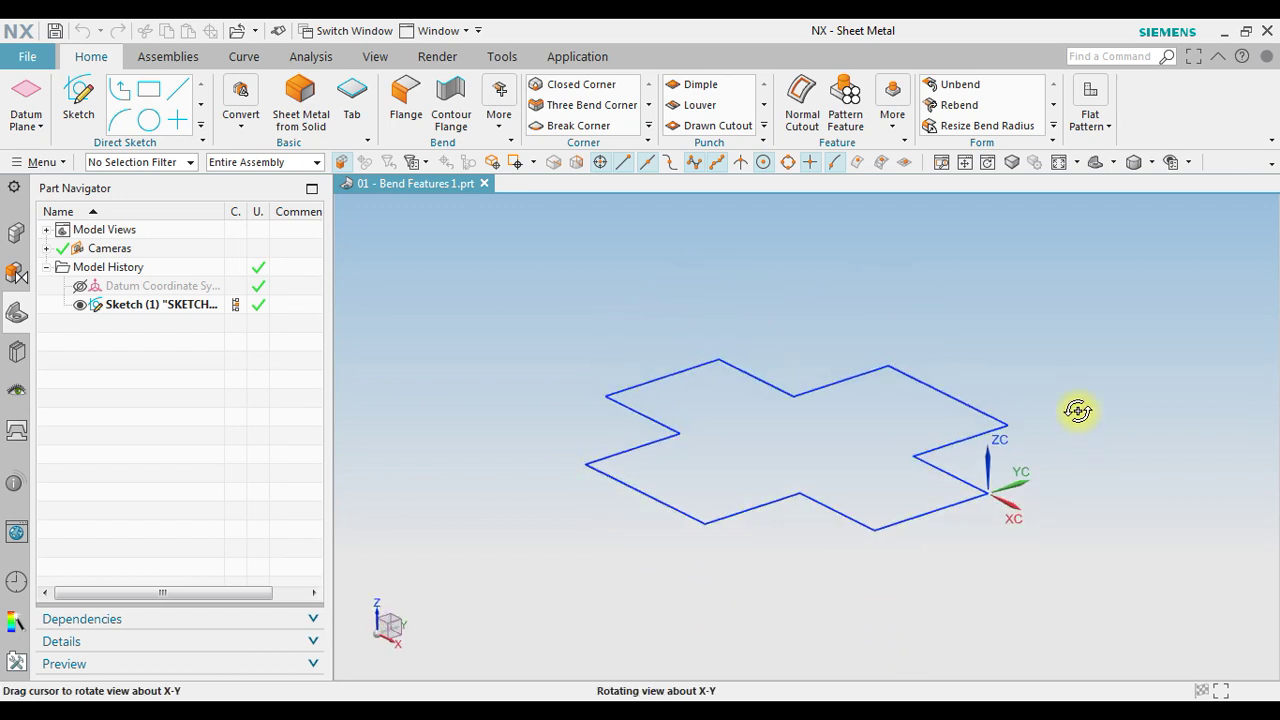
{"action": "double_click", "coordinate": [206, 304]}
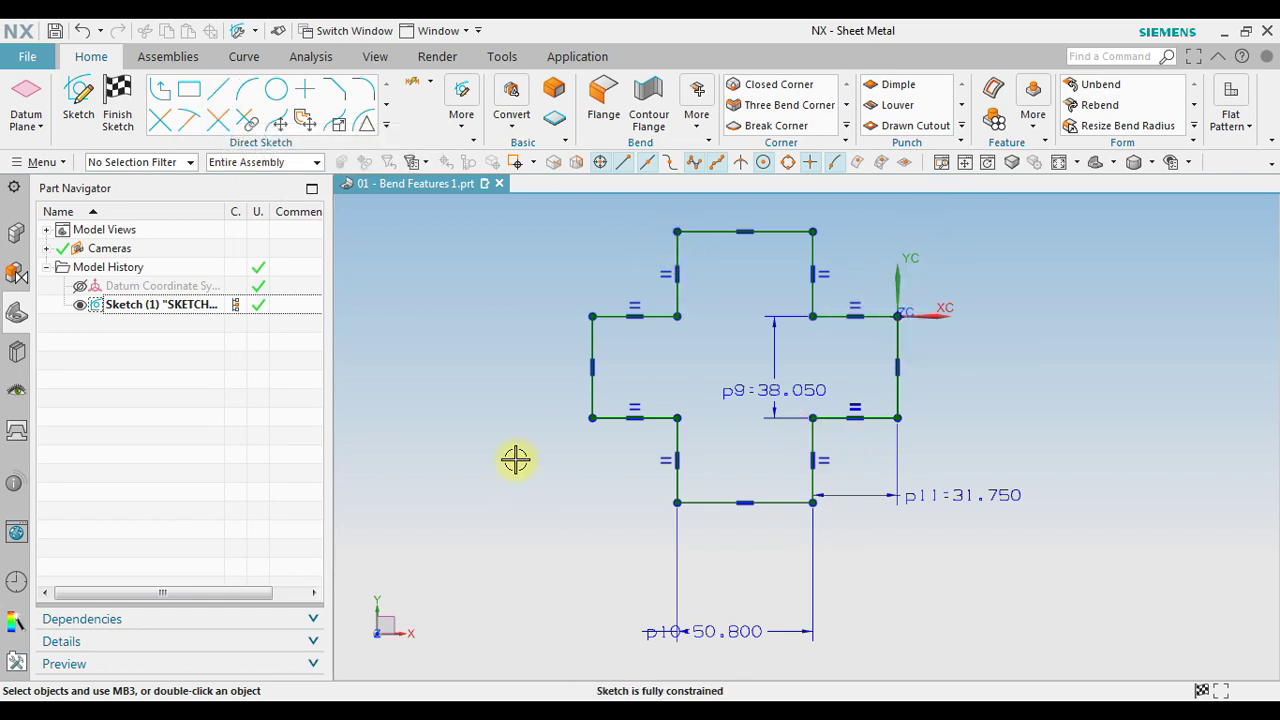
{"action": "left_click", "coordinate": [118, 105]}
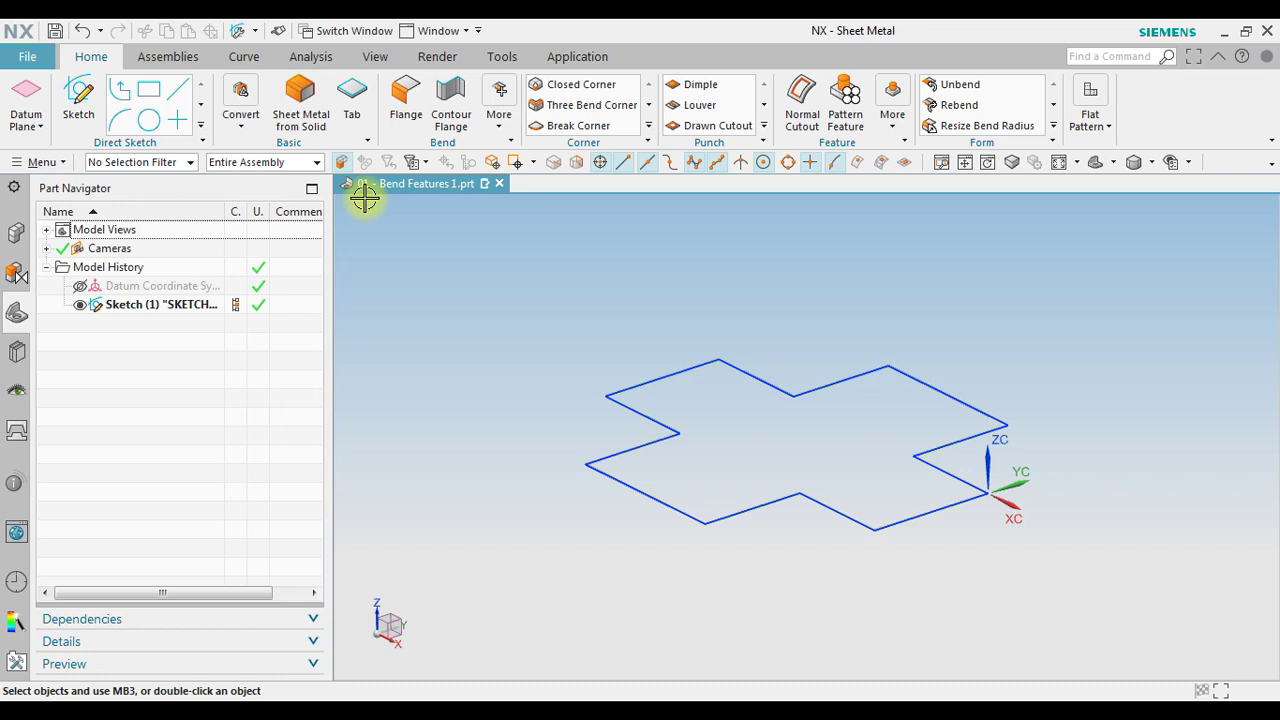
- Create a Base tab from the cross sketch profile at 1.5 mm thickness
{"action": "left_click", "coordinate": [344, 108]}
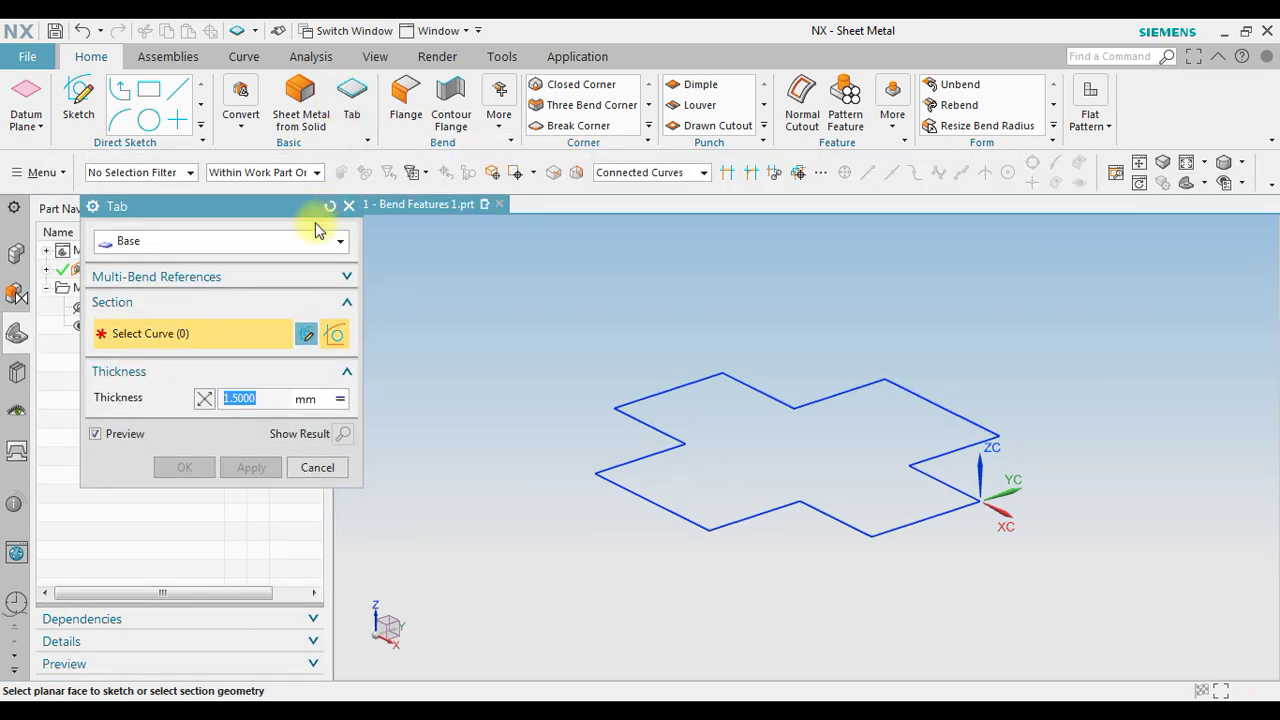
{"action": "left_click", "coordinate": [196, 248]}
{"action": "left_click", "coordinate": [193, 264]}
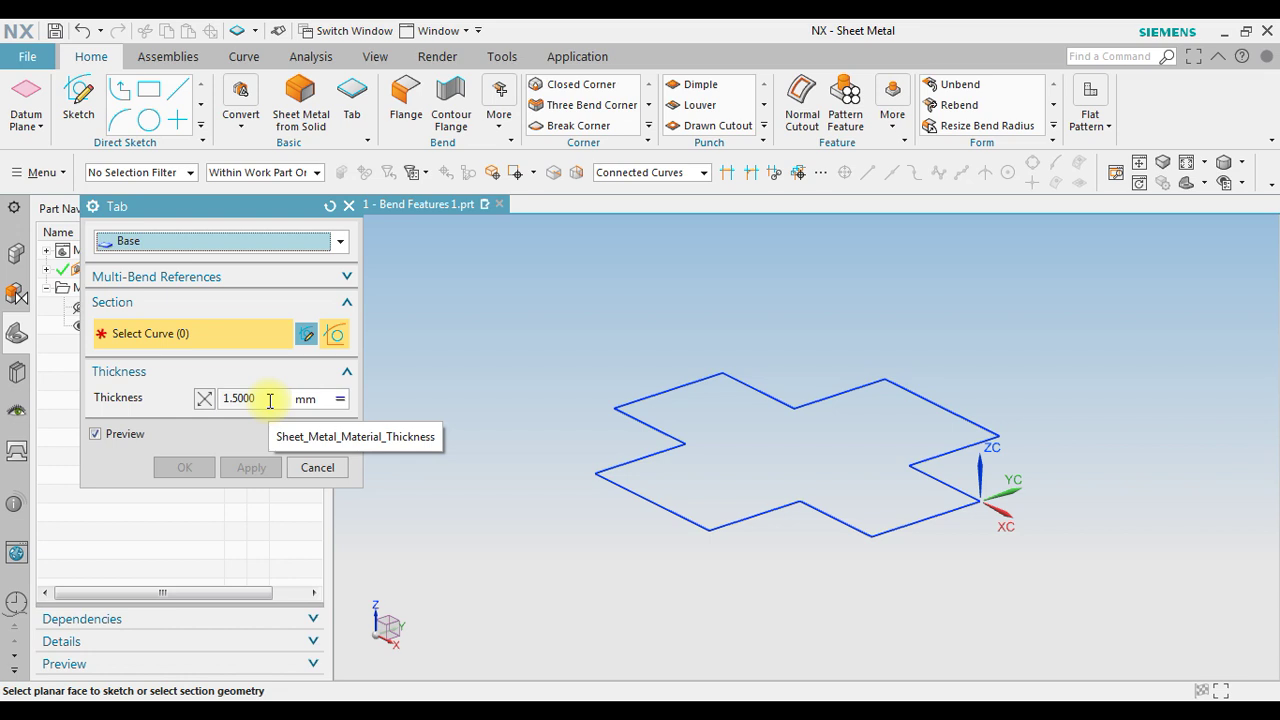
{"action": "left_click", "coordinate": [760, 510]}
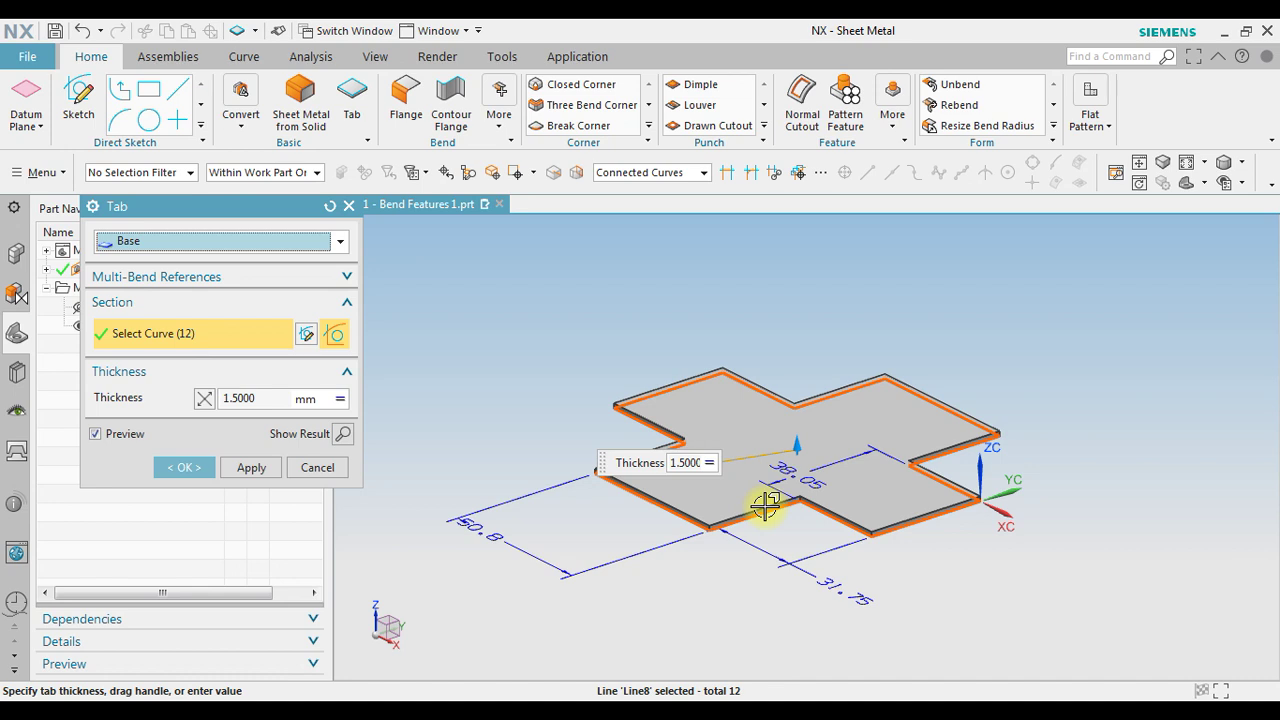
{"action": "scroll", "coordinate": [766, 508], "scroll_direction": "up", "scroll_amount": 4}
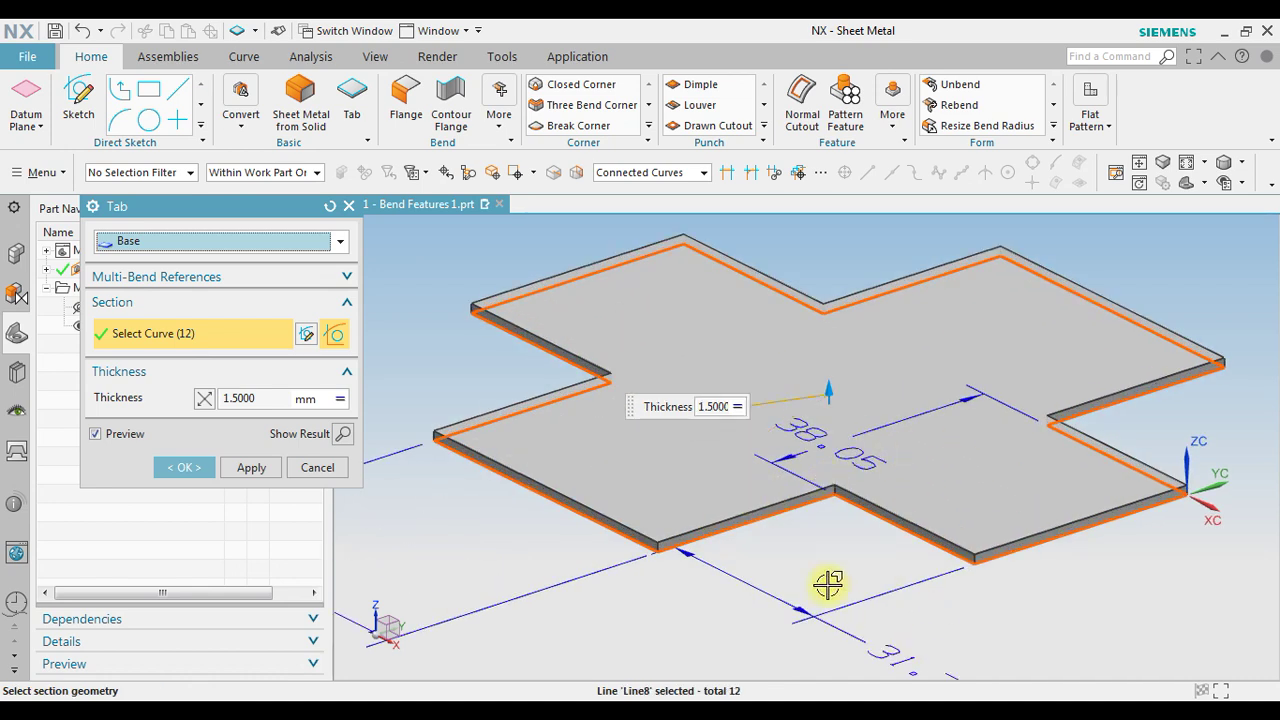
{"action": "left_click", "coordinate": [182, 470]}
{"action": "left_click", "coordinate": [312, 467]}
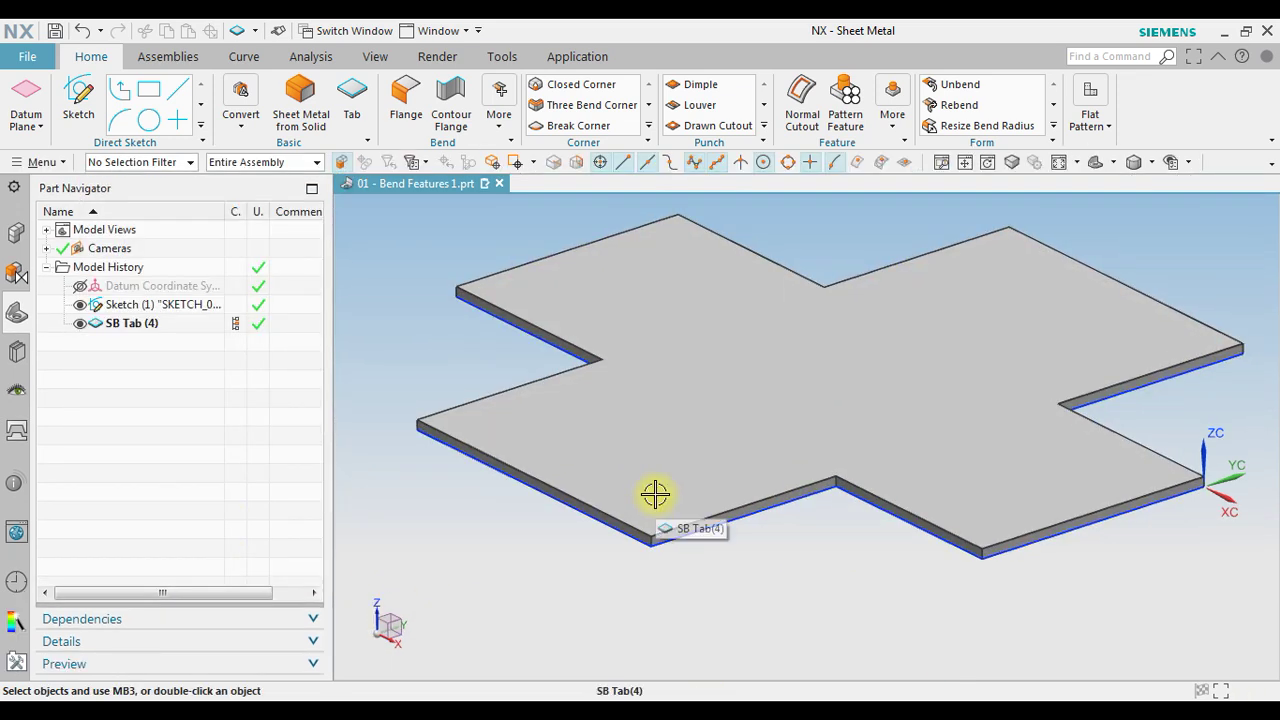
{"action": "scroll", "coordinate": [655, 495], "scroll_direction": "down", "scroll_amount": 2}
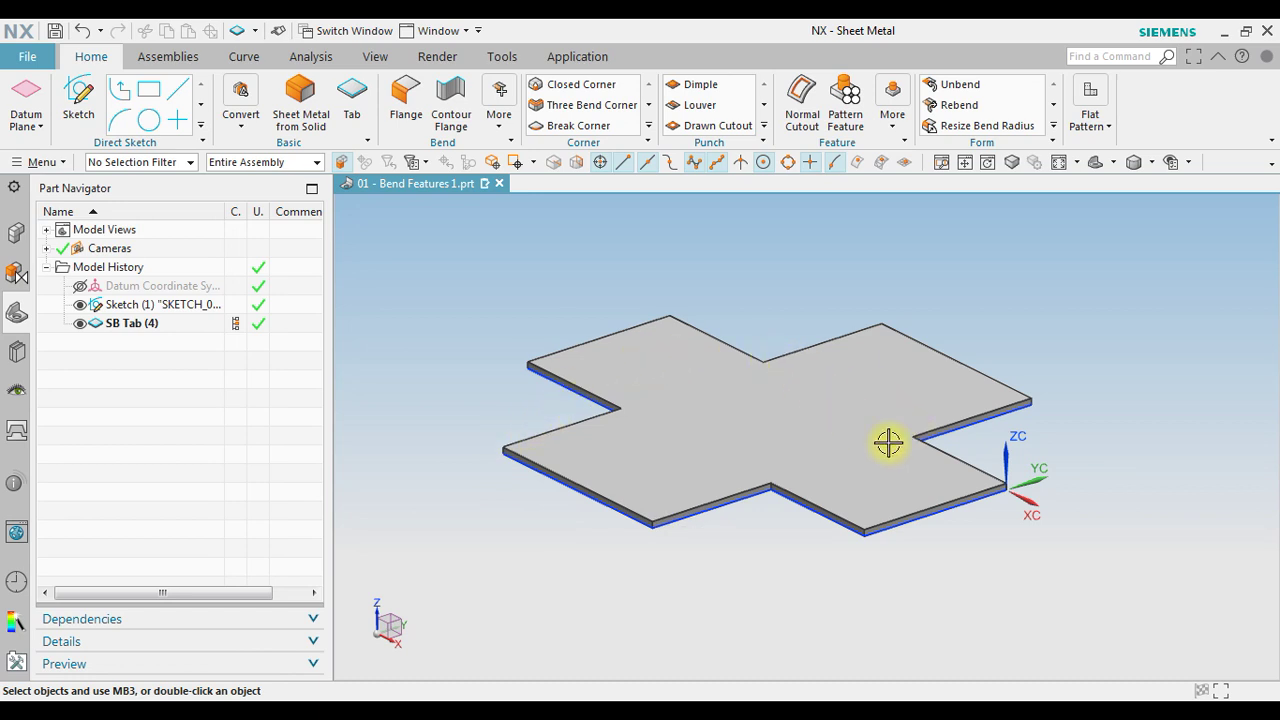
- Start a Bend and begin its bend-line sketch on the tab's top face
{"action": "left_click", "coordinate": [498, 130]}
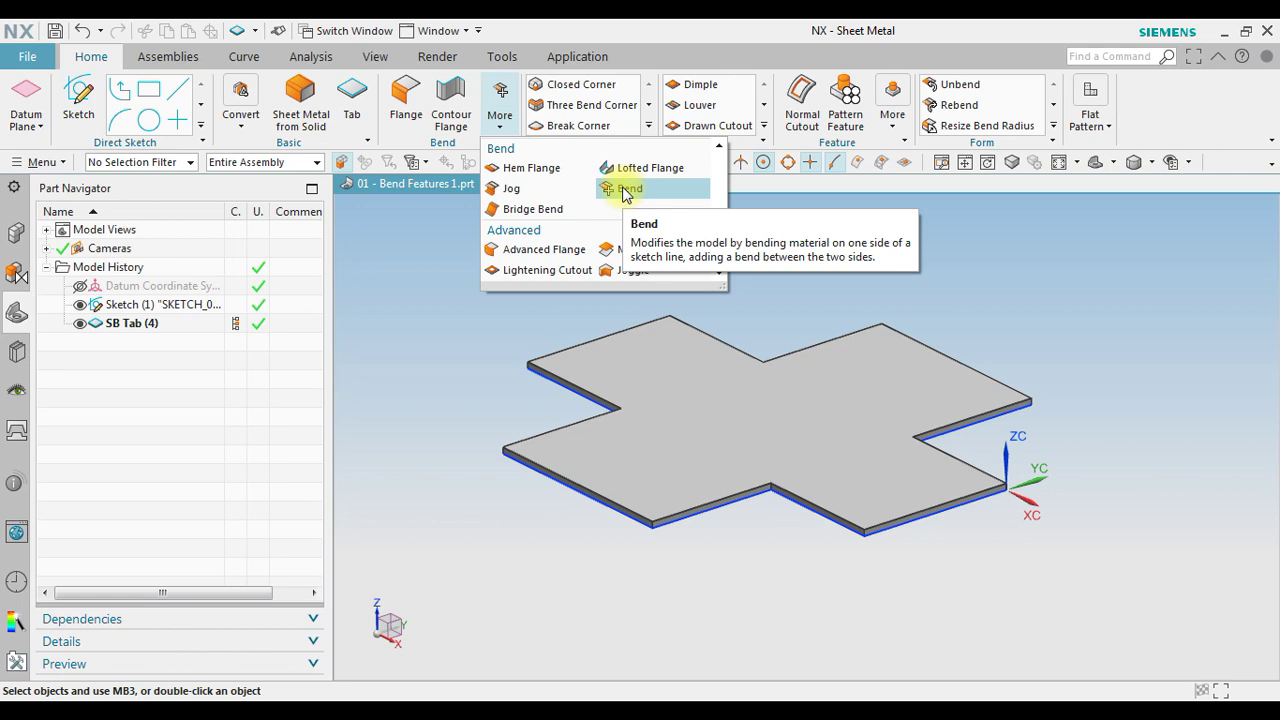
{"action": "left_click", "coordinate": [624, 188]}
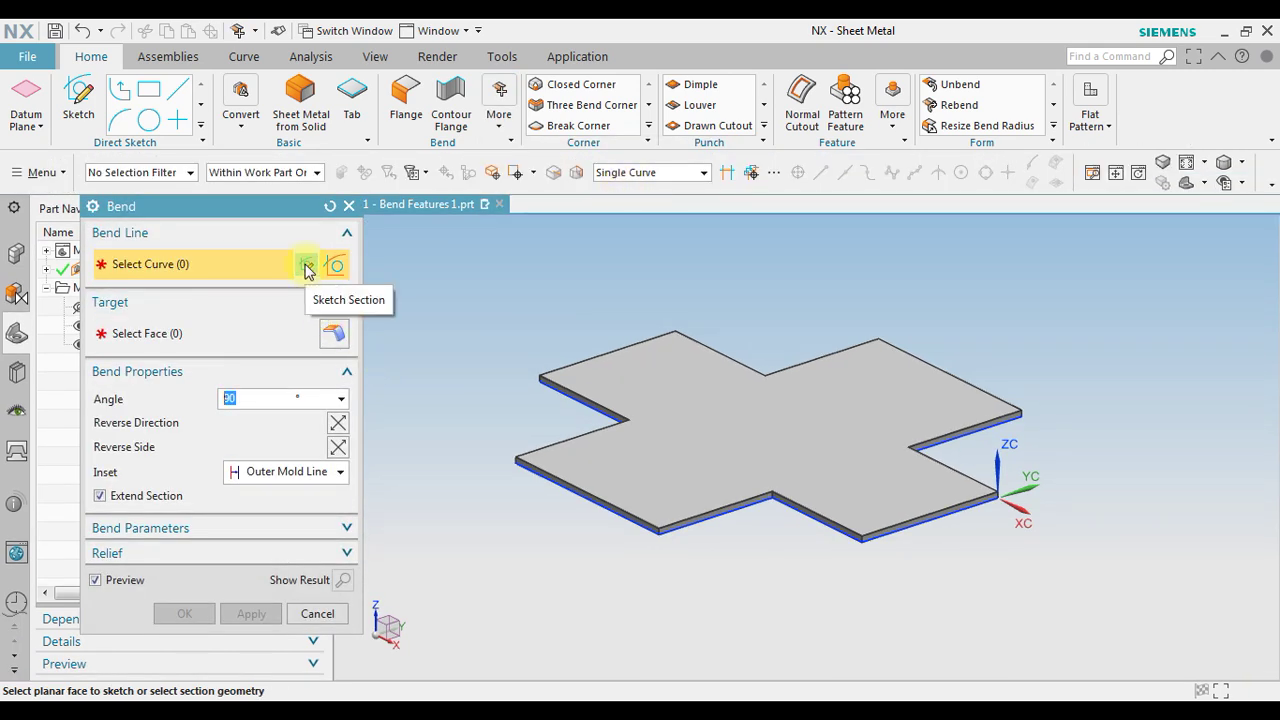
{"action": "left_click", "coordinate": [305, 266]}
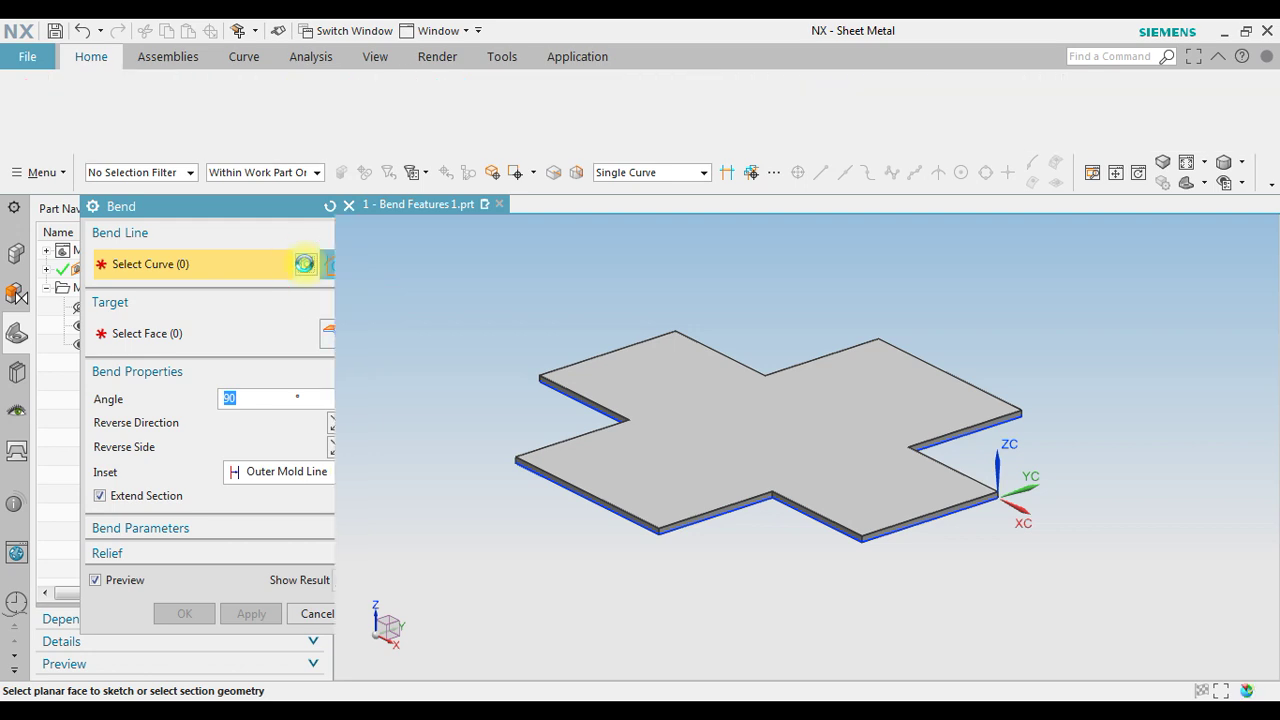
{"action": "left_click", "coordinate": [868, 334]}
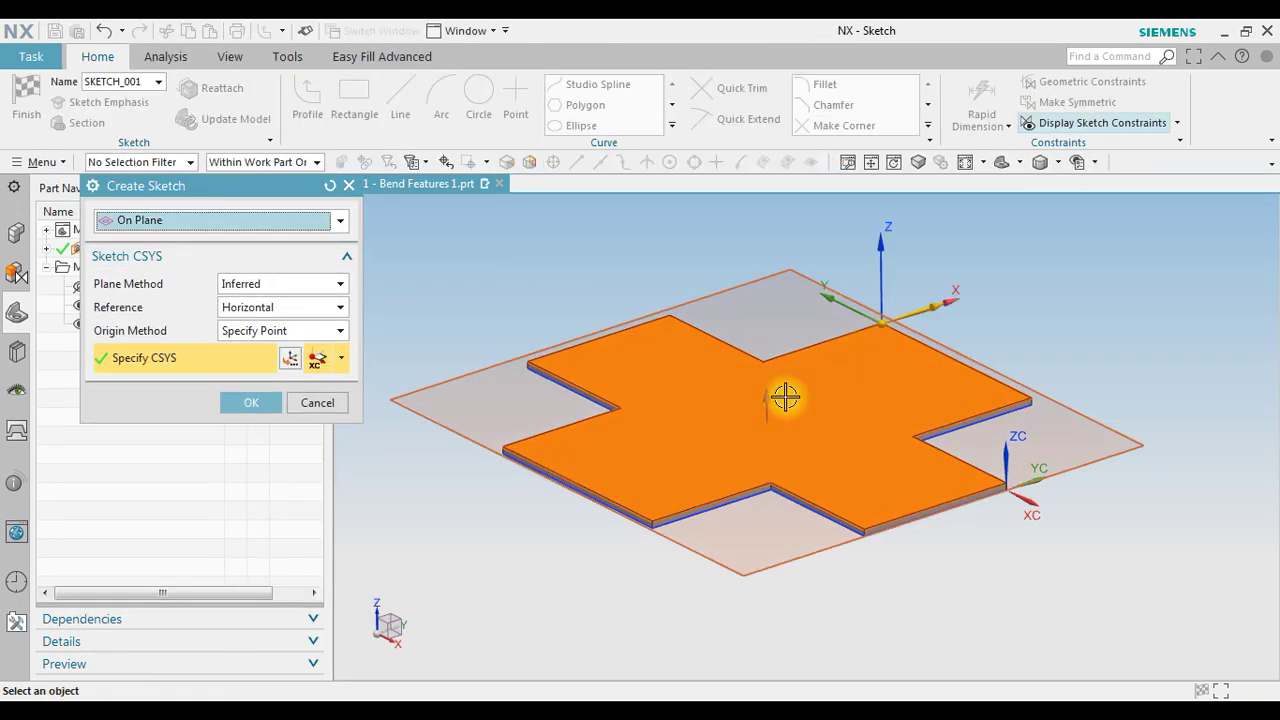
{"action": "left_click", "coordinate": [249, 402]}
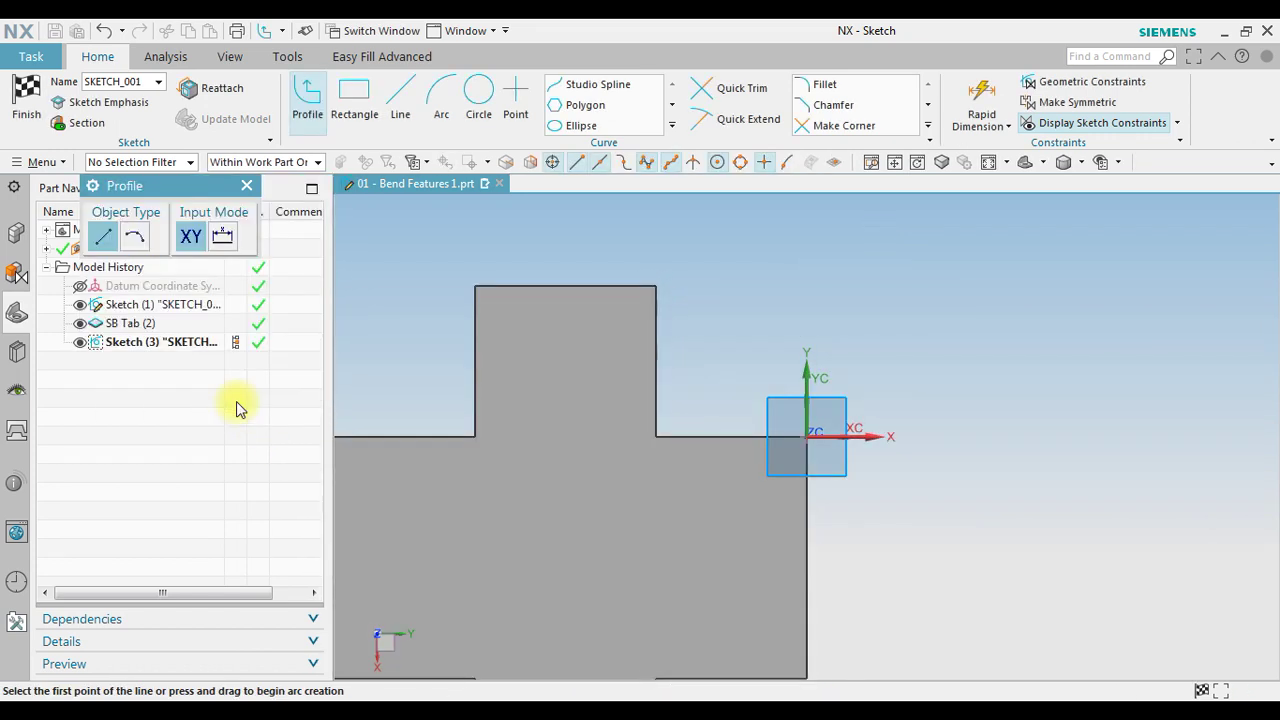
- Draw a vertical 50.8 mm bend line between the two inner corners and finish the sketch
{"action": "left_click", "coordinate": [400, 95]}
{"action": "scroll", "coordinate": [751, 260], "scroll_direction": "down", "scroll_amount": 3}
{"action": "scroll", "coordinate": [689, 417], "scroll_direction": "up", "scroll_amount": 3}
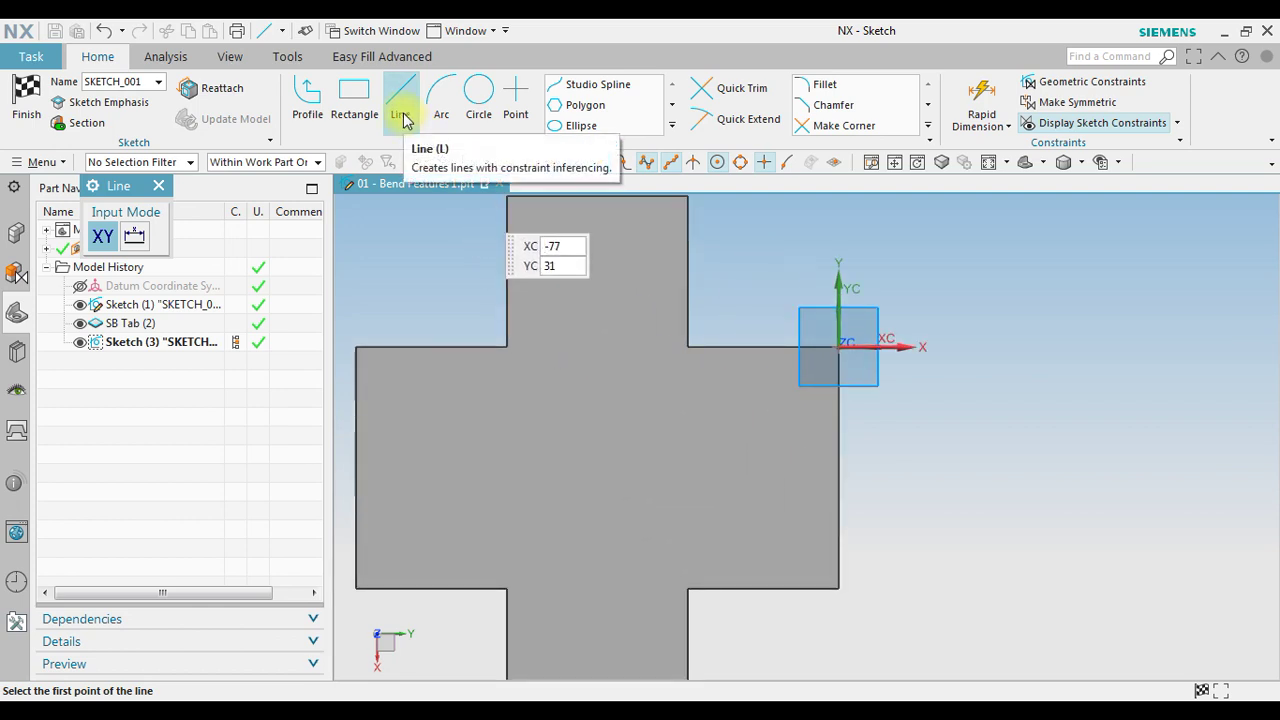
{"action": "left_click", "coordinate": [688, 347]}
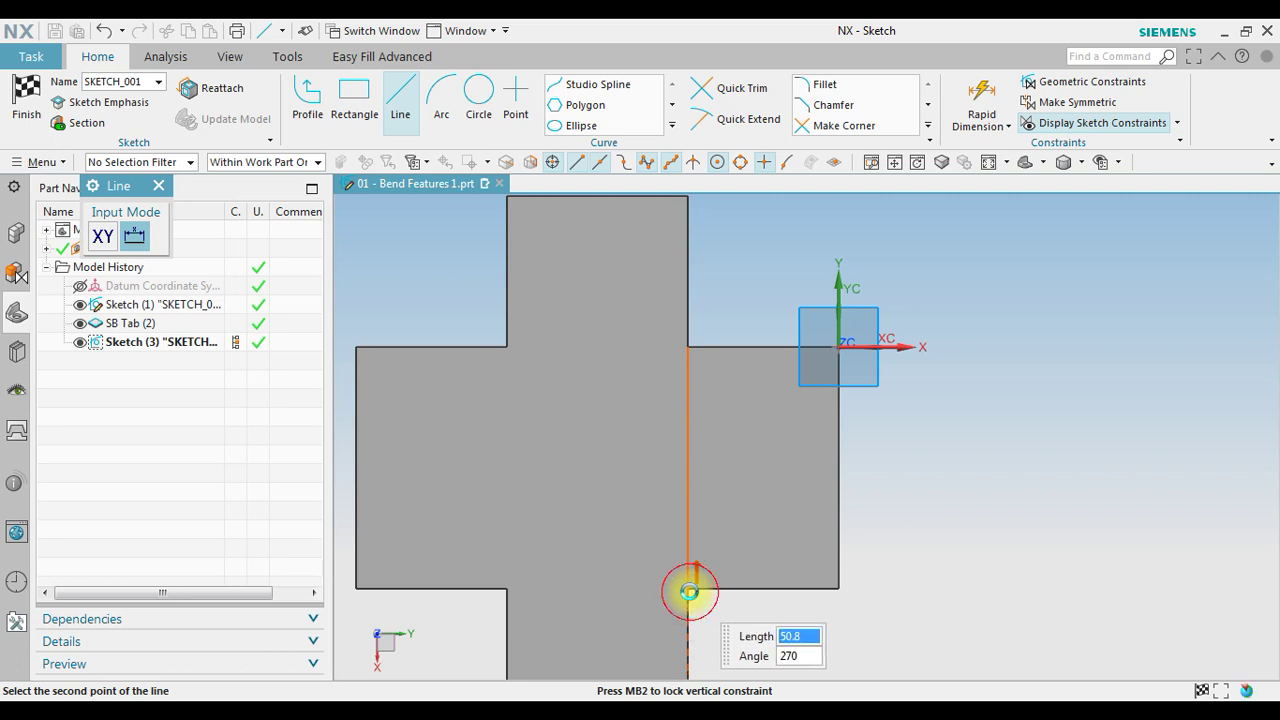
{"action": "left_click", "coordinate": [688, 588]}
{"action": "scroll", "coordinate": [861, 490], "scroll_direction": "down", "scroll_amount": 1}
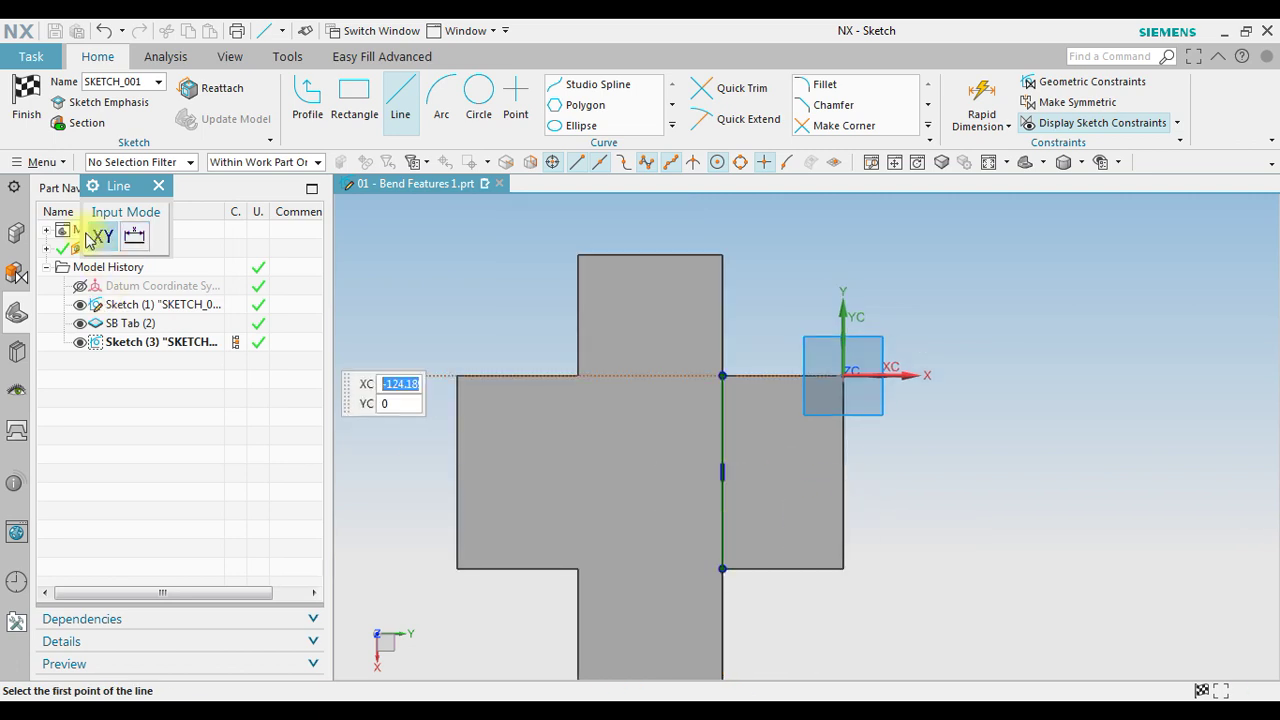
{"action": "left_click", "coordinate": [27, 114]}
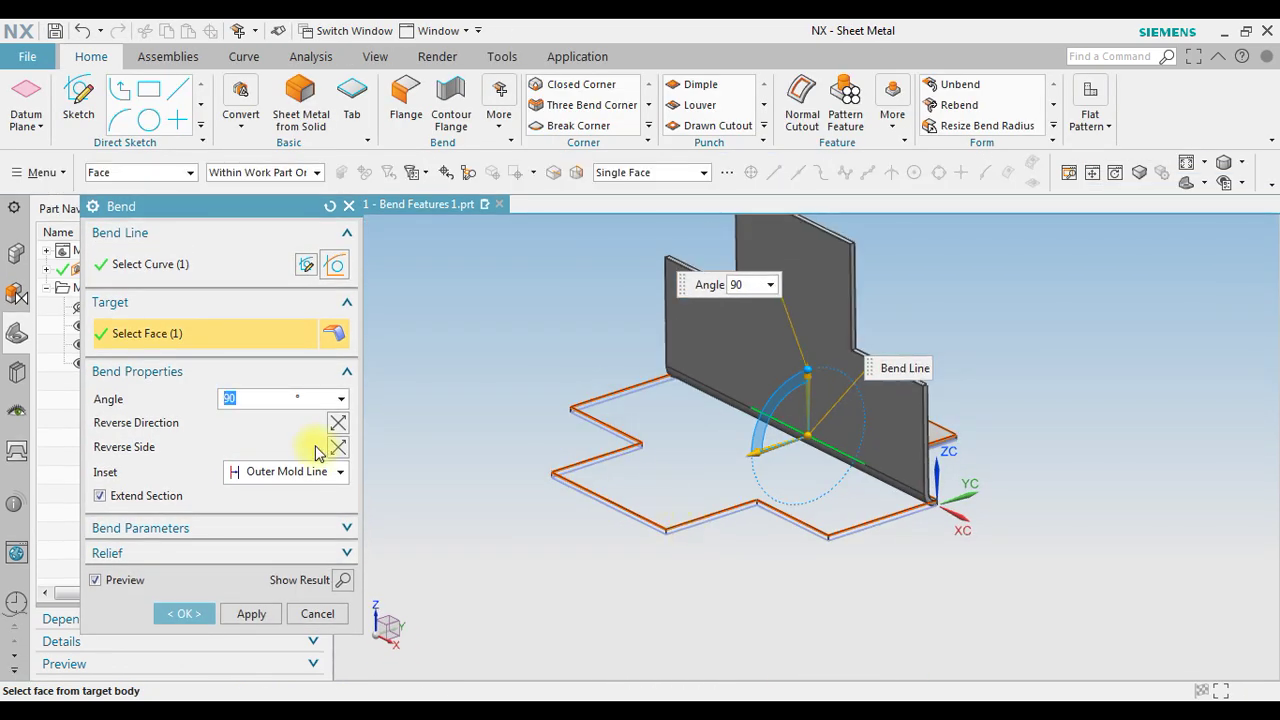
- Flip the bend side until the previewed flange stands upward
{"action": "mouse_move", "coordinate": [1006, 466]}
{"action": "middle_mouse_down"}
{"action": "mouse_move", "coordinate": [971, 457]}
{"action": "mouse_move", "coordinate": [948, 470]}
{"action": "mouse_move", "coordinate": [991, 486]}
{"action": "middle_mouse_up"}
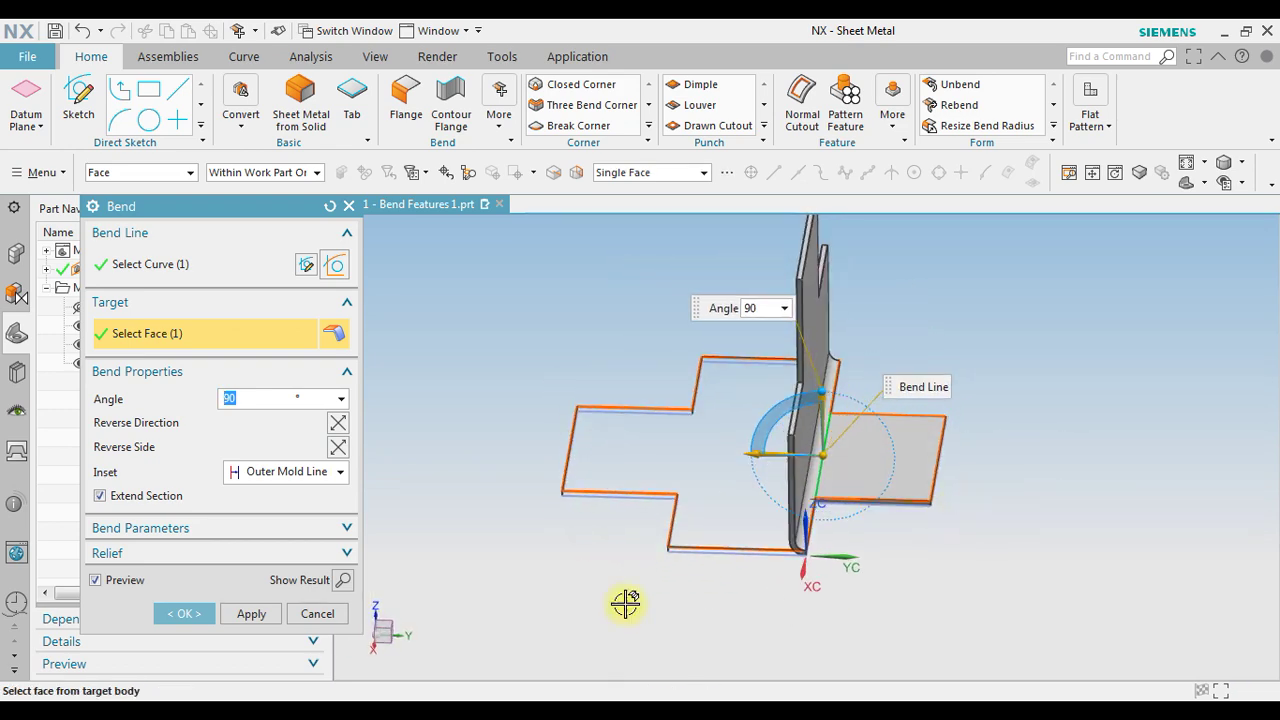
{"action": "left_click", "coordinate": [338, 447]}
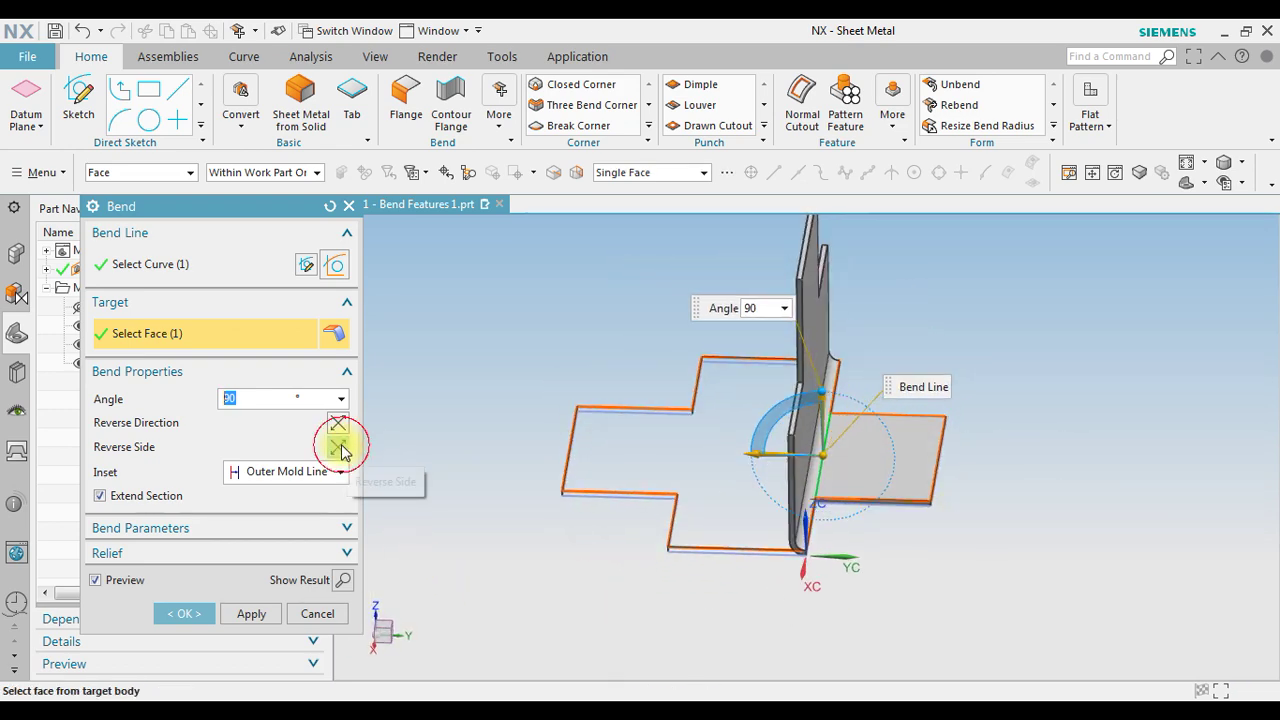
{"action": "middle_click_drag", "start_coordinate": [503, 392], "coordinate": [841, 427]}
{"action": "scroll", "coordinate": [841, 427], "scroll_direction": "up", "scroll_amount": 3}
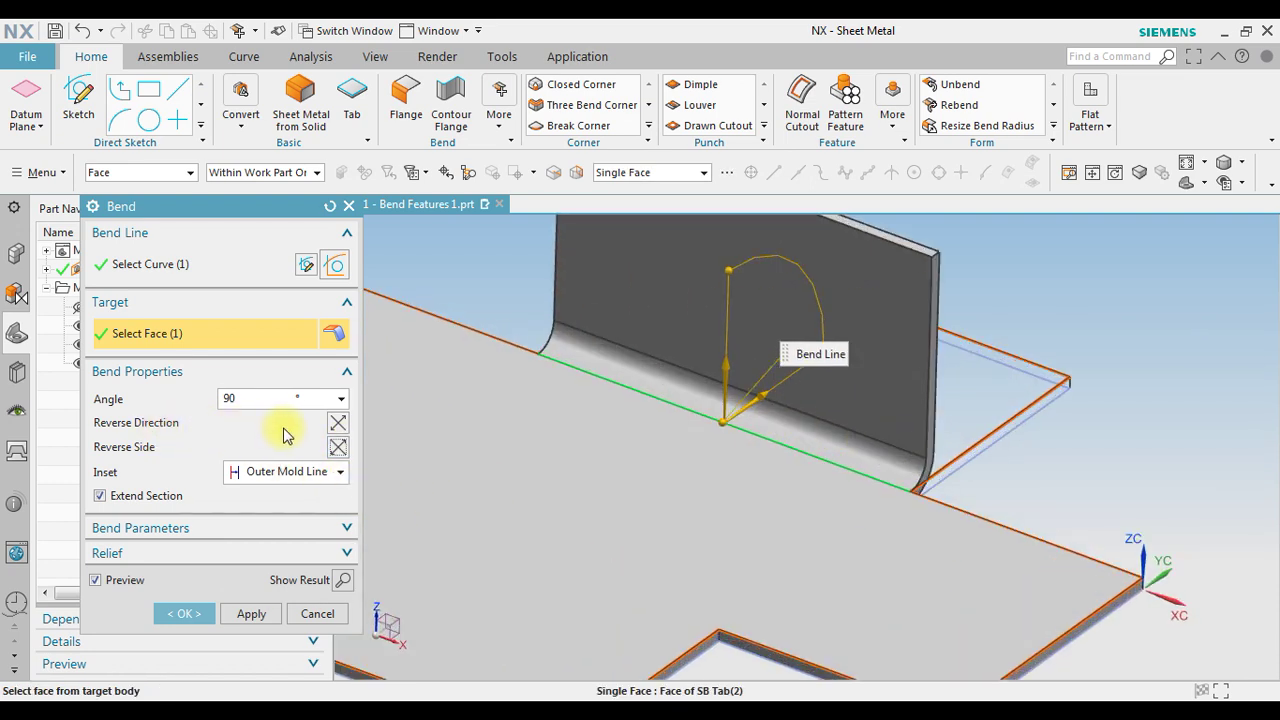
{"action": "left_click", "coordinate": [338, 423]}
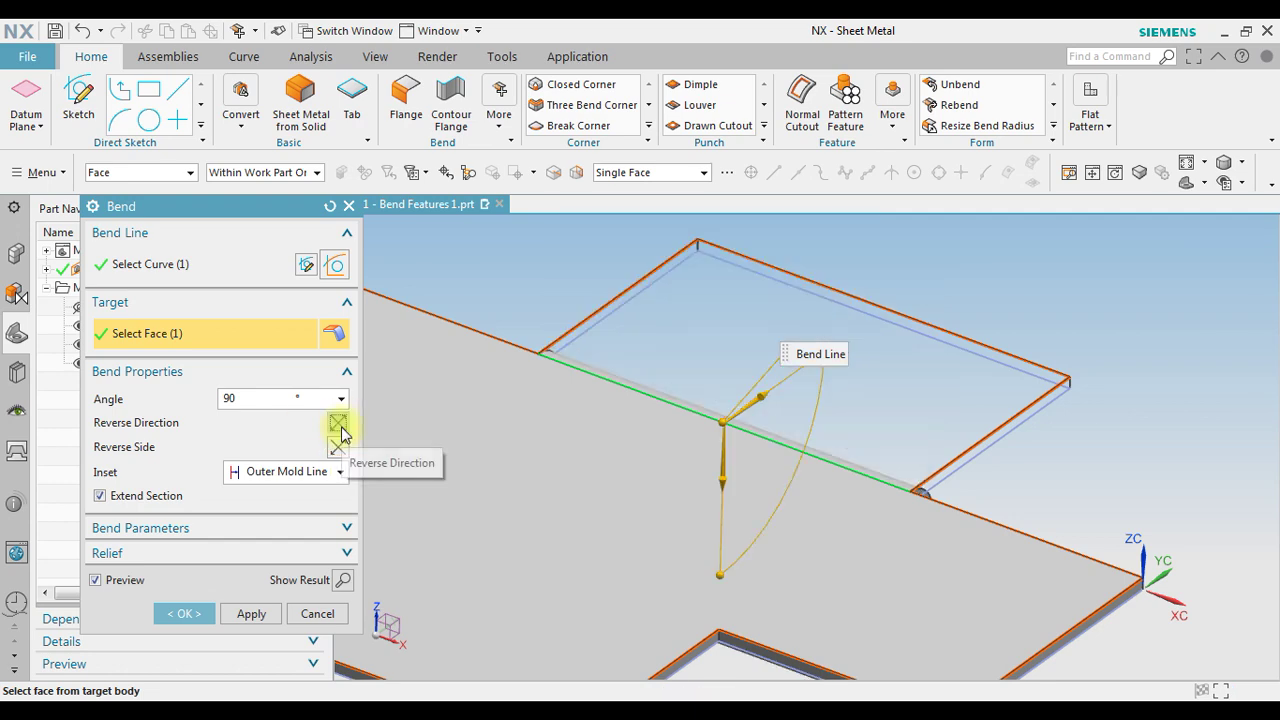
{"action": "scroll", "coordinate": [851, 491], "scroll_direction": "down", "scroll_amount": 3}
{"action": "middle_click_drag", "start_coordinate": [851, 491], "coordinate": [822, 495]}
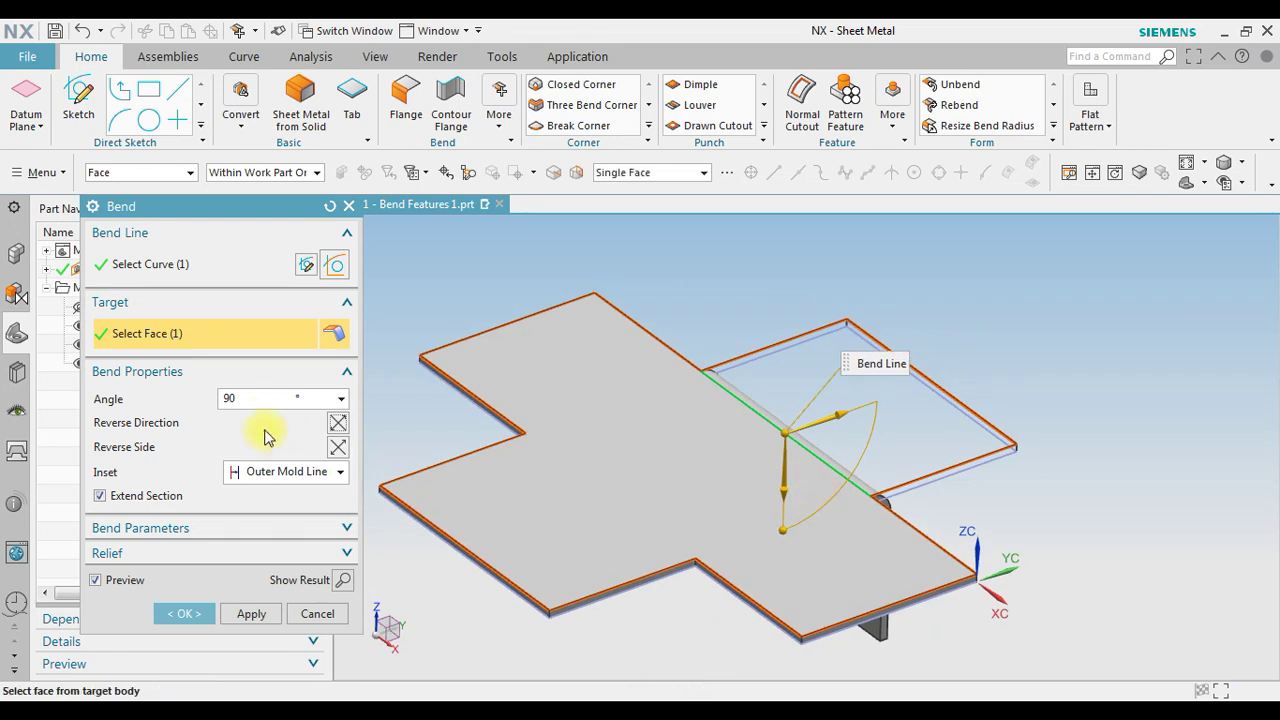
{"action": "left_click", "coordinate": [337, 423]}
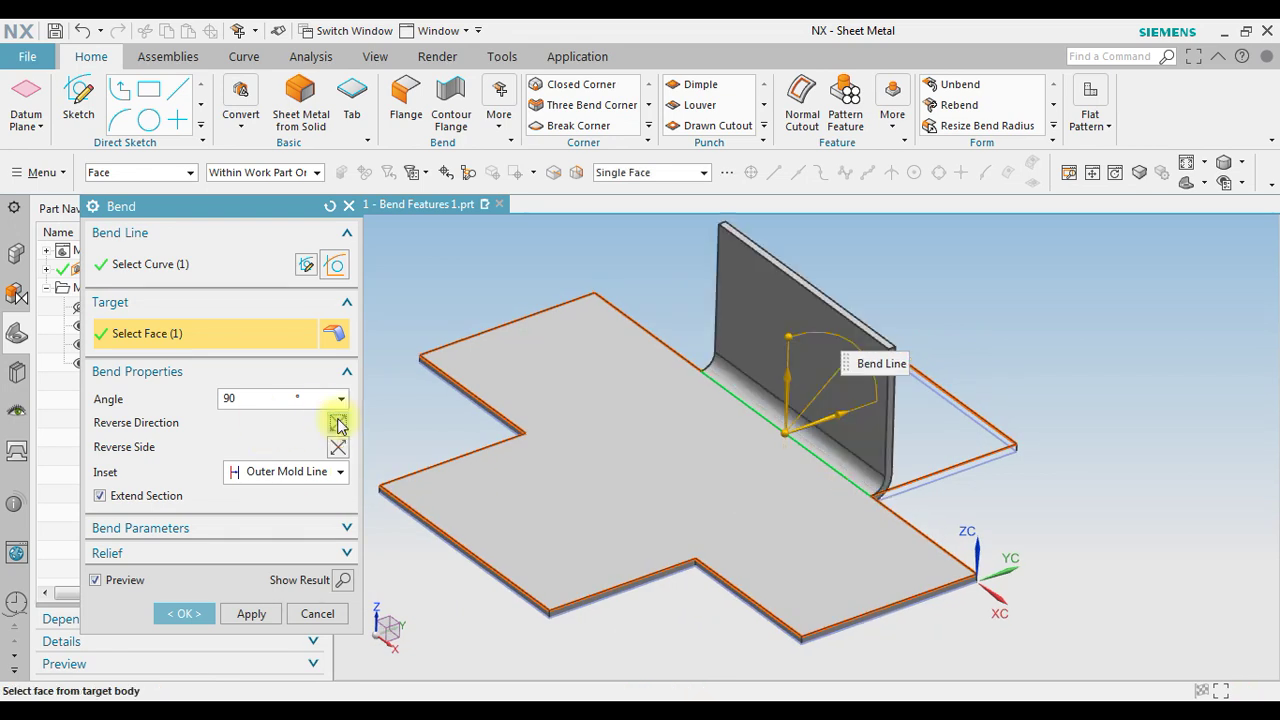
- Set the bend angle to 90° using the on-screen angle handle
{"action": "left_click", "coordinate": [255, 404]}
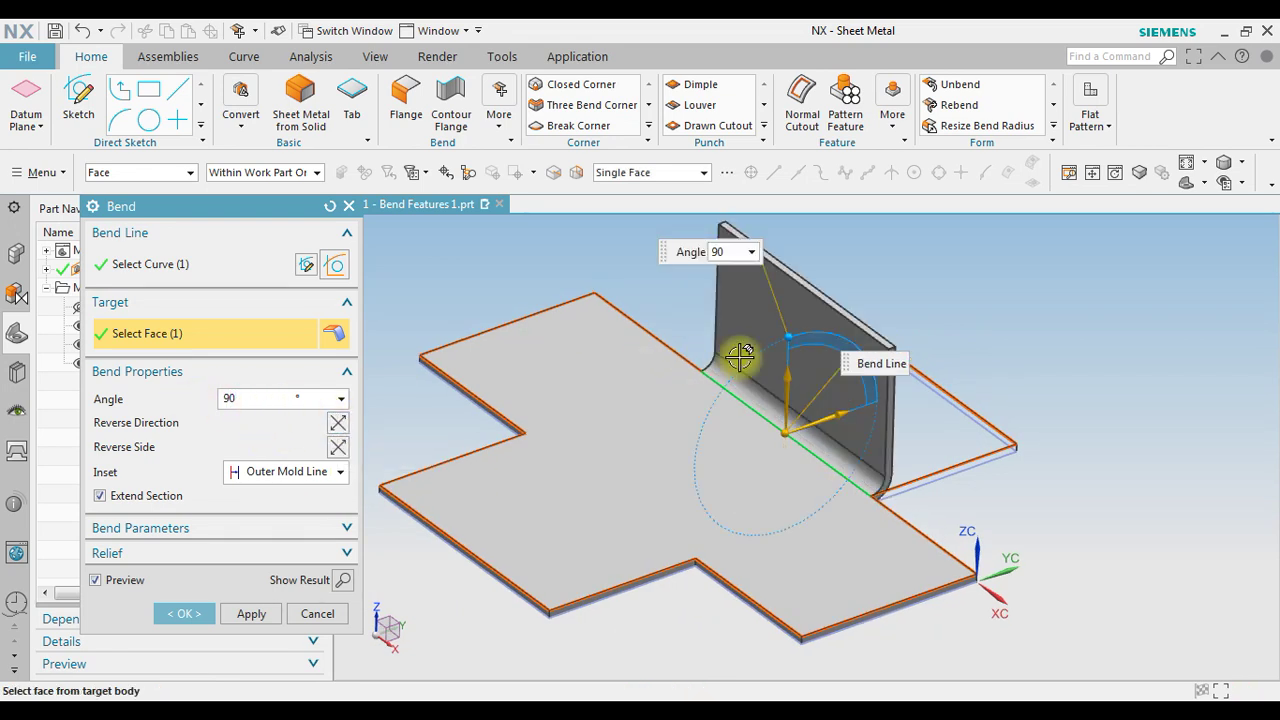
{"action": "scroll", "coordinate": [790, 348], "scroll_direction": "up", "scroll_amount": 4}
{"action": "left_click_drag", "start_coordinate": [781, 316], "coordinate": [766, 386]}
{"action": "scroll", "coordinate": [757, 437], "scroll_direction": "down", "scroll_amount": 2}
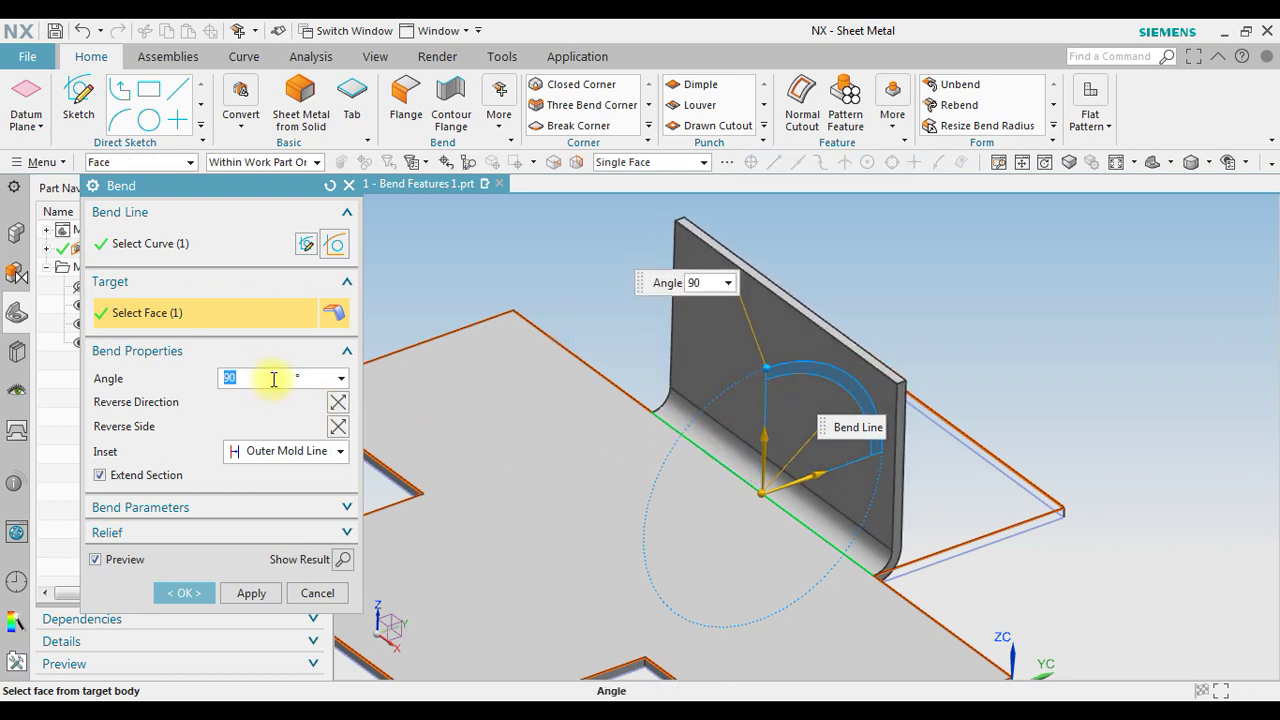
{"action": "left_click_drag", "start_coordinate": [262, 200], "coordinate": [394, 130]}
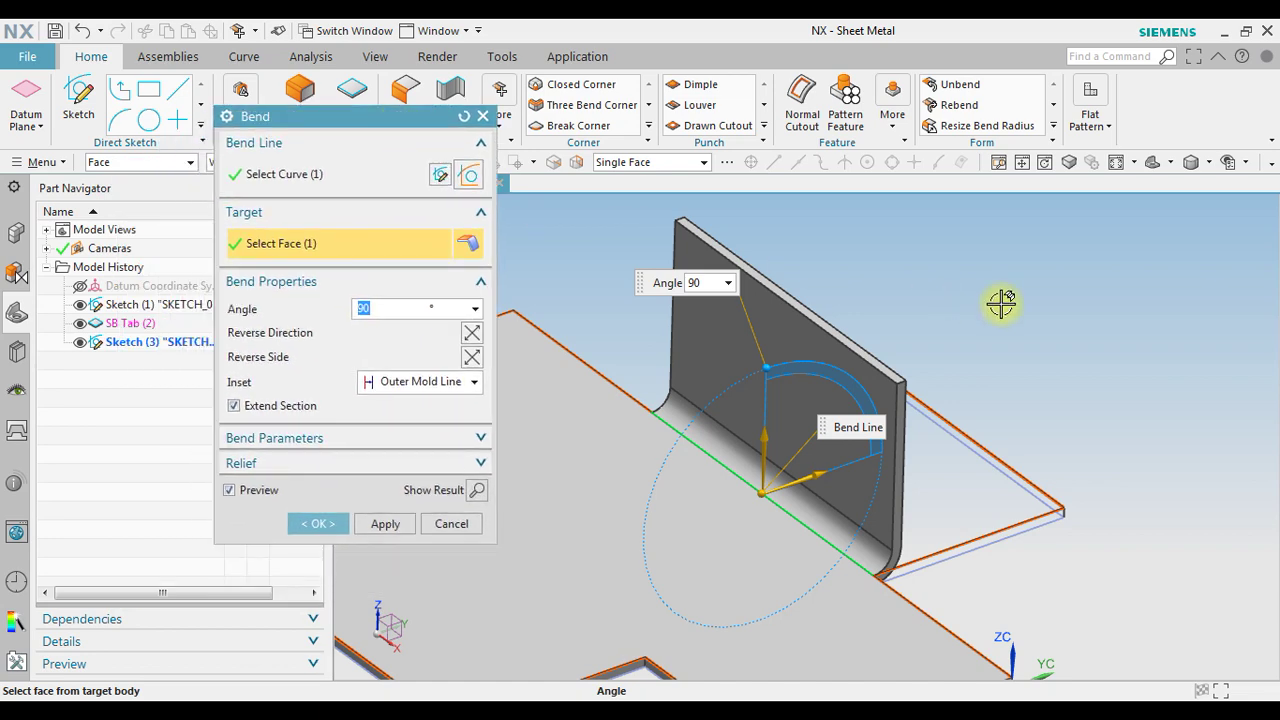
- Compare the Outer Mold Line, Bend Center Line and Inner Mold Line inset options
{"action": "scroll", "coordinate": [964, 298], "scroll_direction": "down", "scroll_amount": 2}
{"action": "scroll", "coordinate": [1033, 487], "scroll_direction": "up", "scroll_amount": 1}
{"action": "middle_click_drag", "start_coordinate": [1033, 487], "coordinate": [950, 490]}
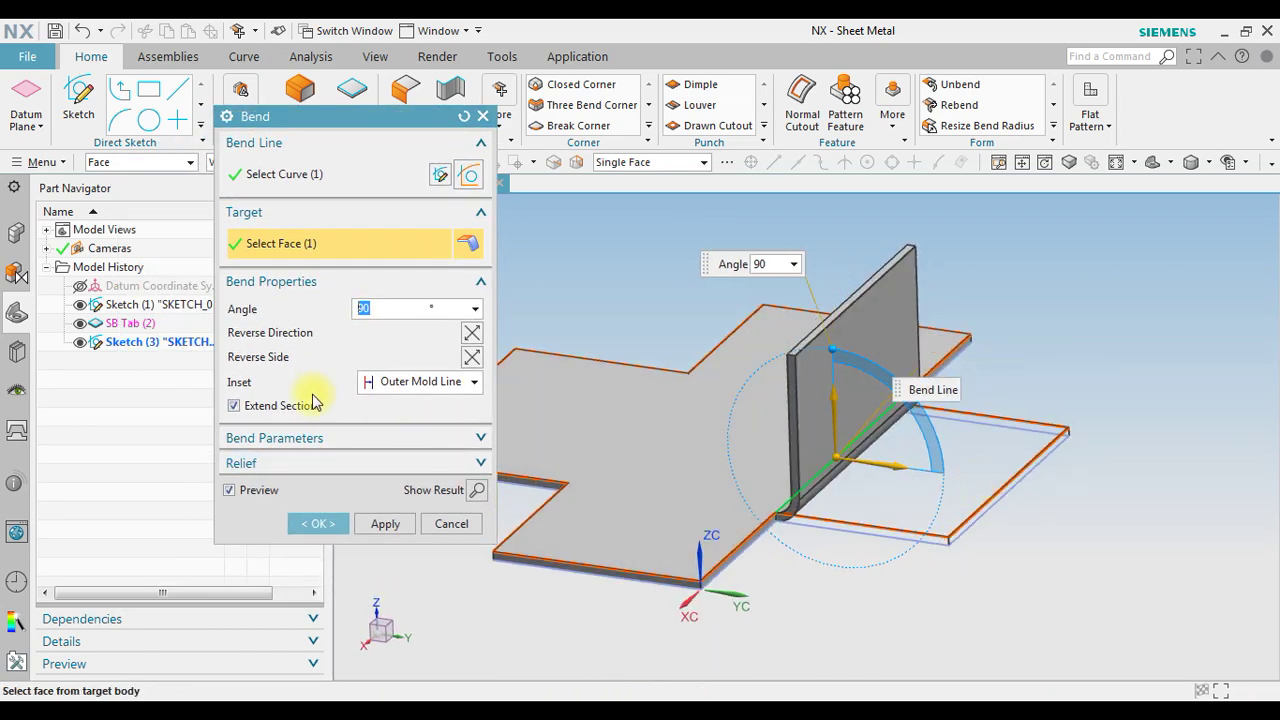
{"action": "left_click", "coordinate": [475, 384]}
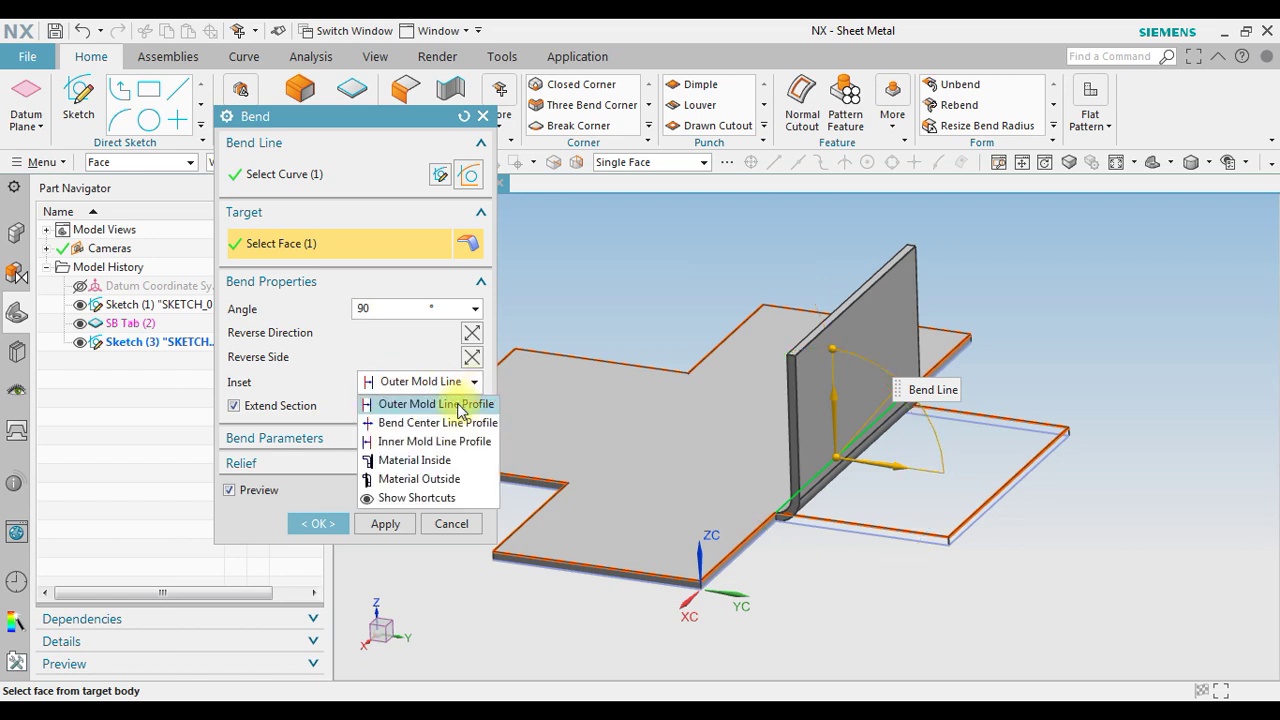
{"action": "left_click", "coordinate": [463, 410]}
{"action": "scroll", "coordinate": [743, 451], "scroll_direction": "up", "scroll_amount": 3}
{"action": "middle_click_drag", "start_coordinate": [751, 500], "coordinate": [857, 491]}
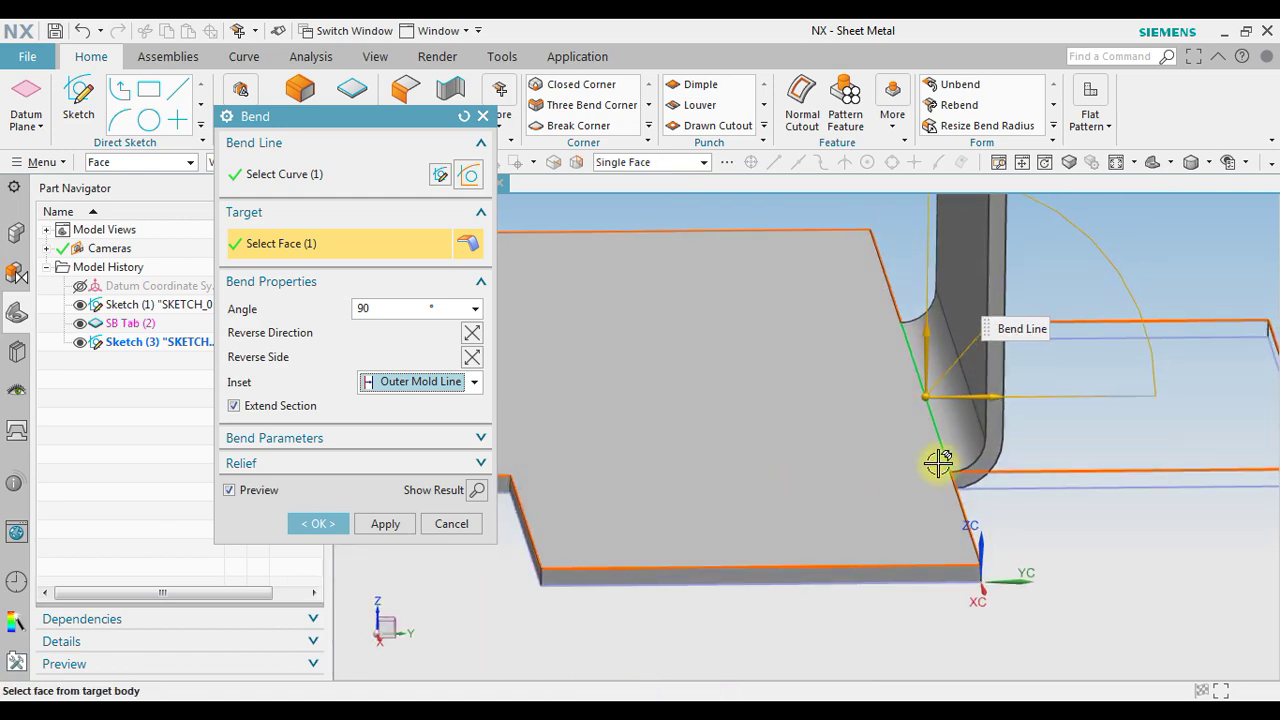
{"action": "left_click", "coordinate": [474, 384]}
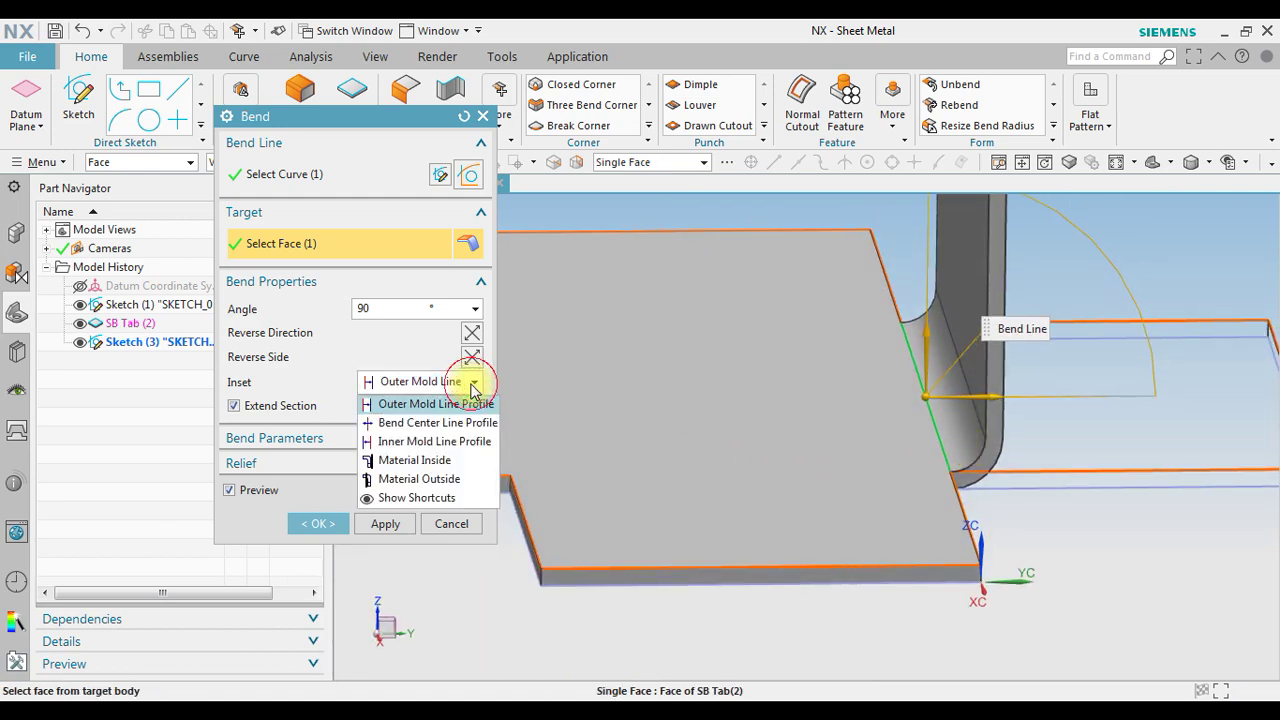
{"action": "left_click", "coordinate": [474, 424]}
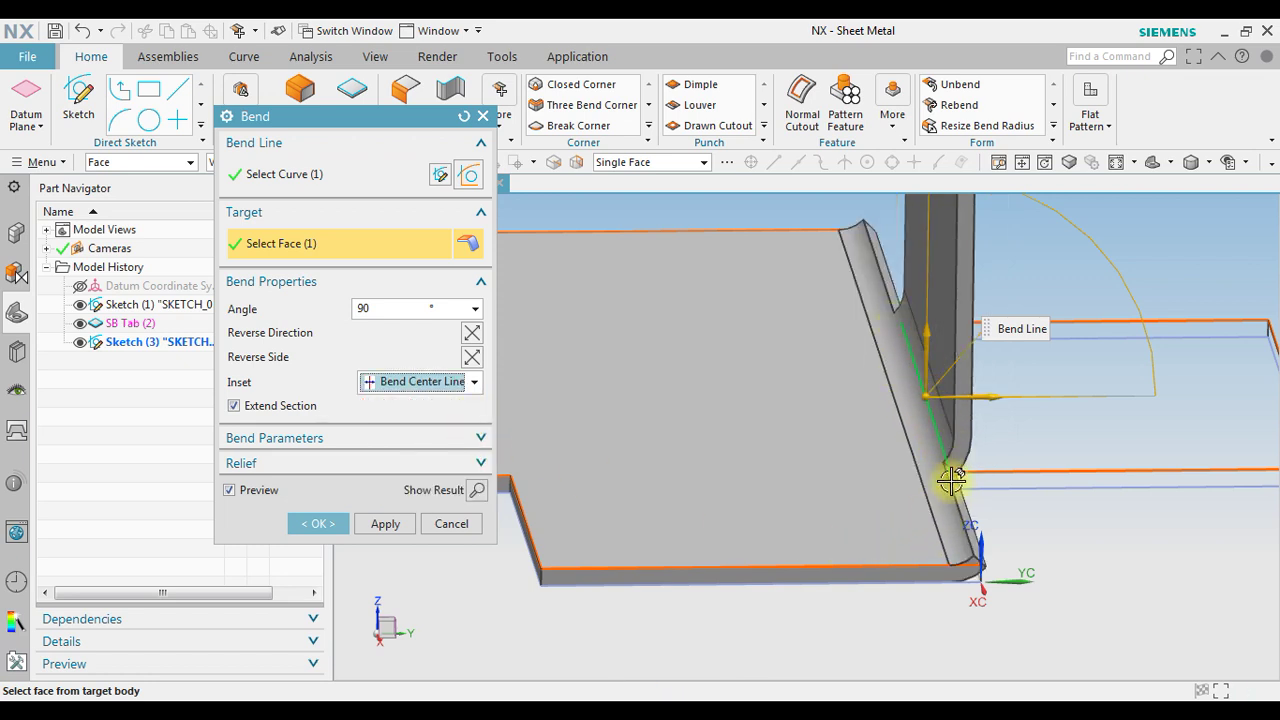
{"action": "left_click", "coordinate": [474, 381]}
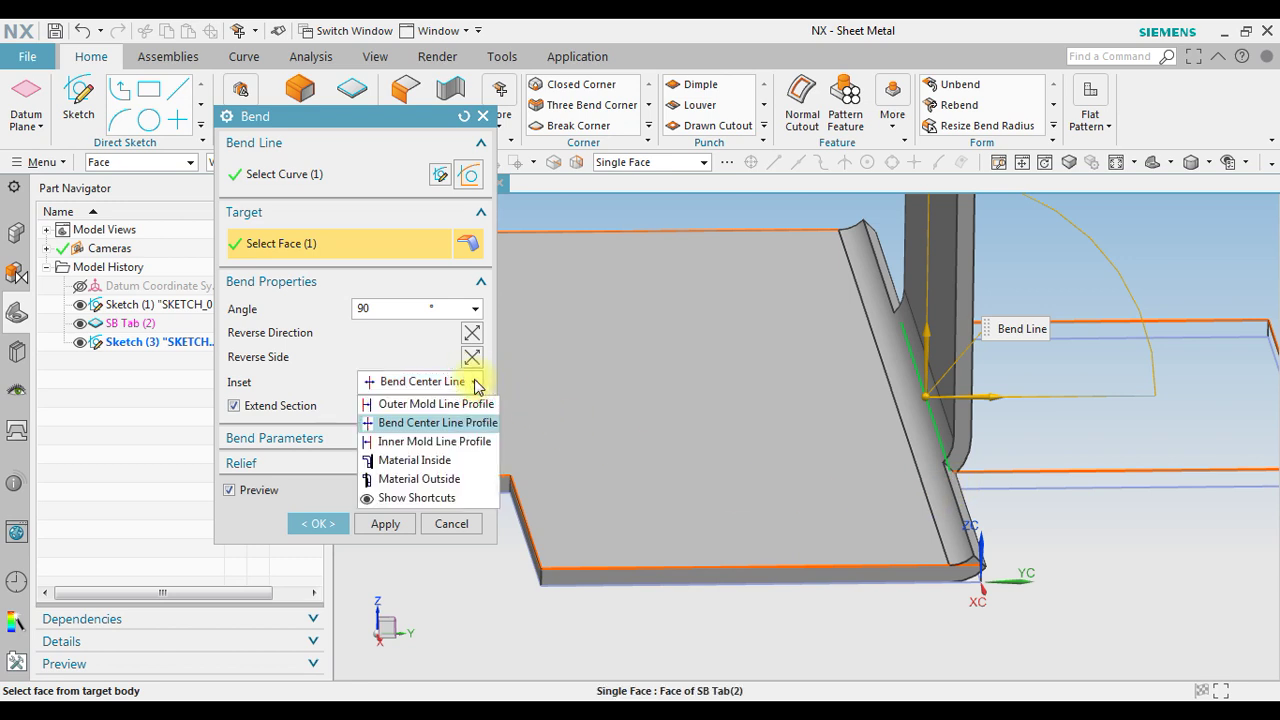
{"action": "left_click", "coordinate": [476, 448]}
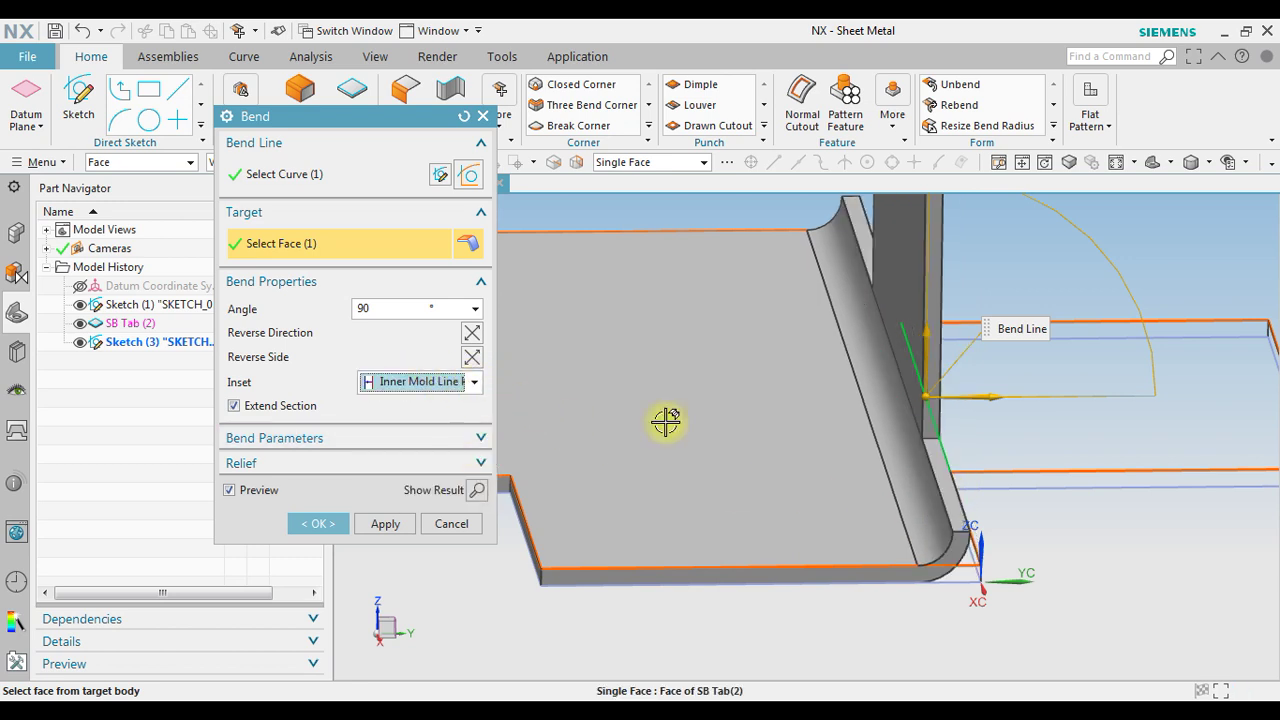
- Preview Material Inside and Material Outside, then set Inset back to Outer Mold Line
{"action": "middle_click_drag", "start_coordinate": [842, 494], "coordinate": [918, 464]}
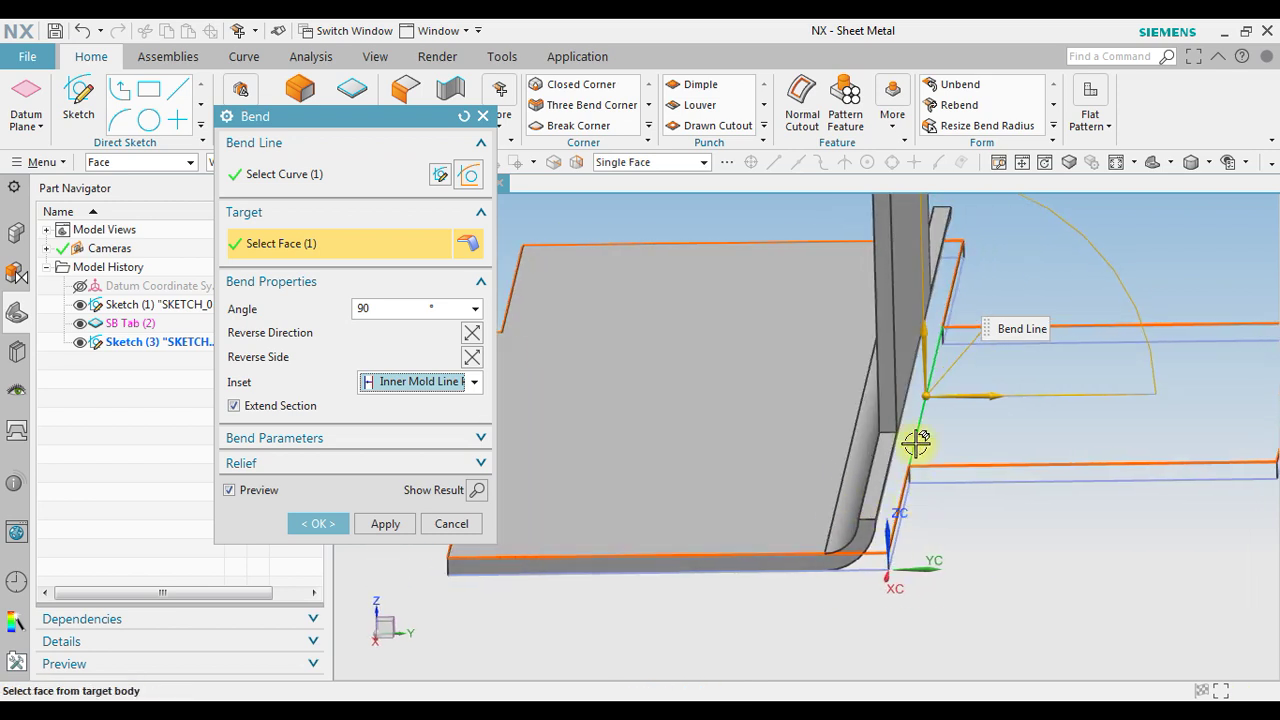
{"action": "left_click", "coordinate": [474, 381]}
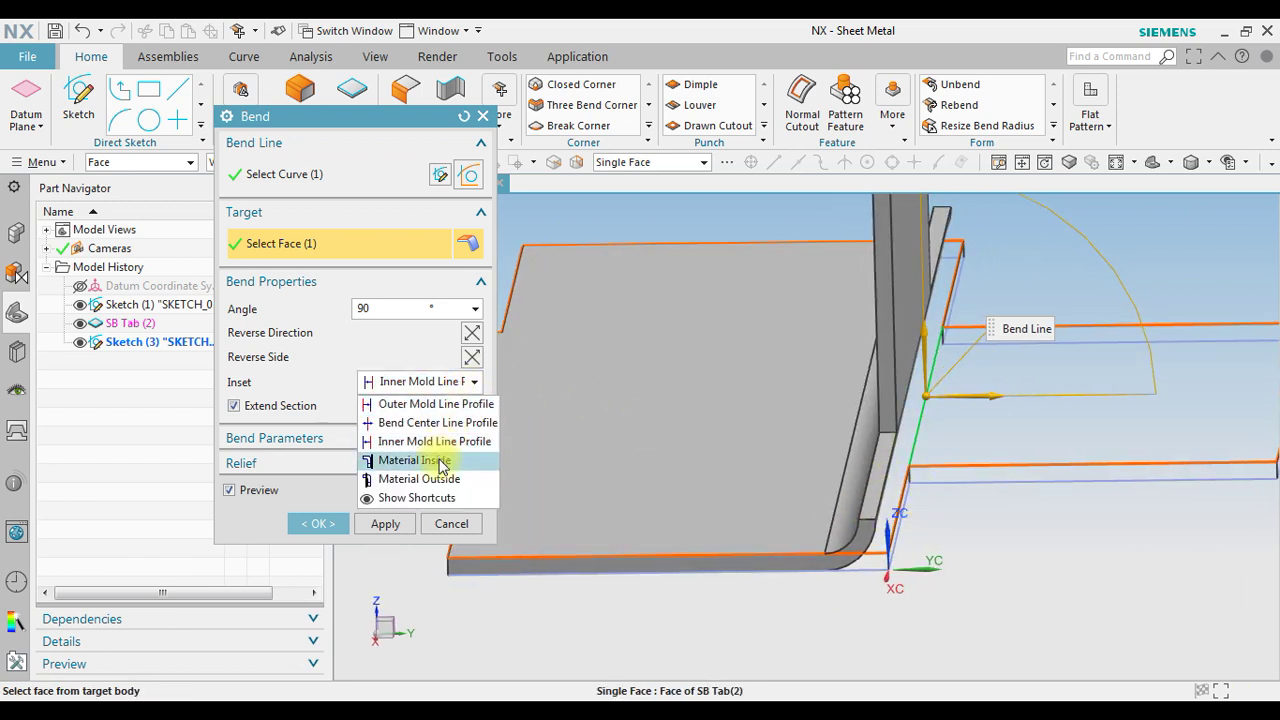
{"action": "left_click", "coordinate": [420, 459]}
{"action": "left_click", "coordinate": [474, 381]}
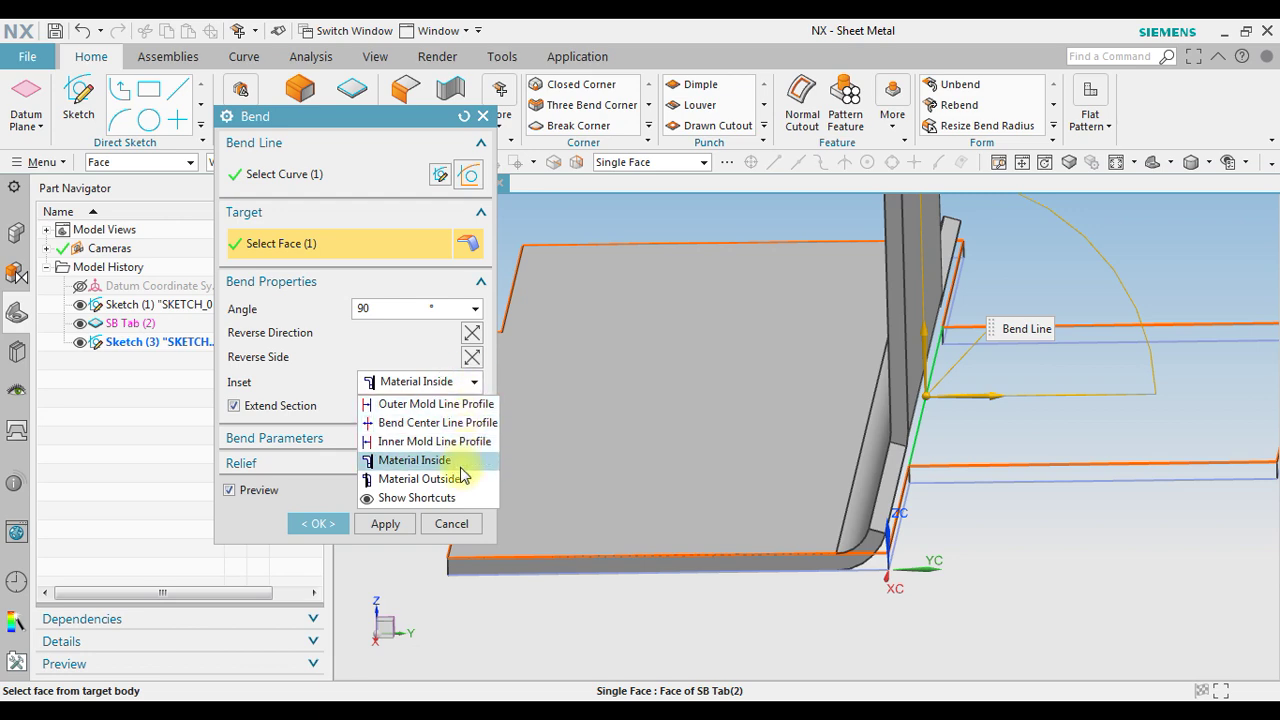
{"action": "left_click", "coordinate": [463, 481]}
{"action": "middle_click_drag", "start_coordinate": [660, 451], "coordinate": [815, 440]}
{"action": "left_click", "coordinate": [446, 384]}
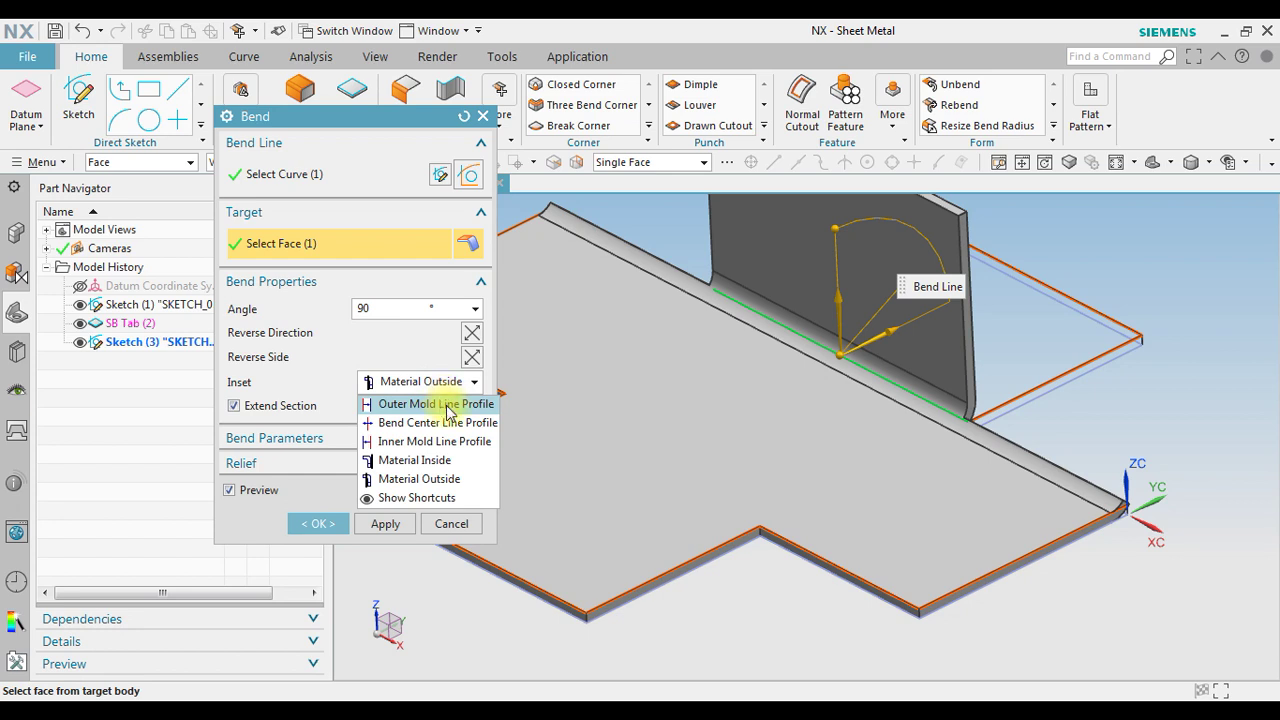
{"action": "left_click", "coordinate": [449, 405]}
- Apply the 90° bend as SB Bend (3) and start a new sketch
{"action": "left_click", "coordinate": [316, 524]}
{"action": "scroll", "coordinate": [742, 542], "scroll_direction": "down", "scroll_amount": 3}
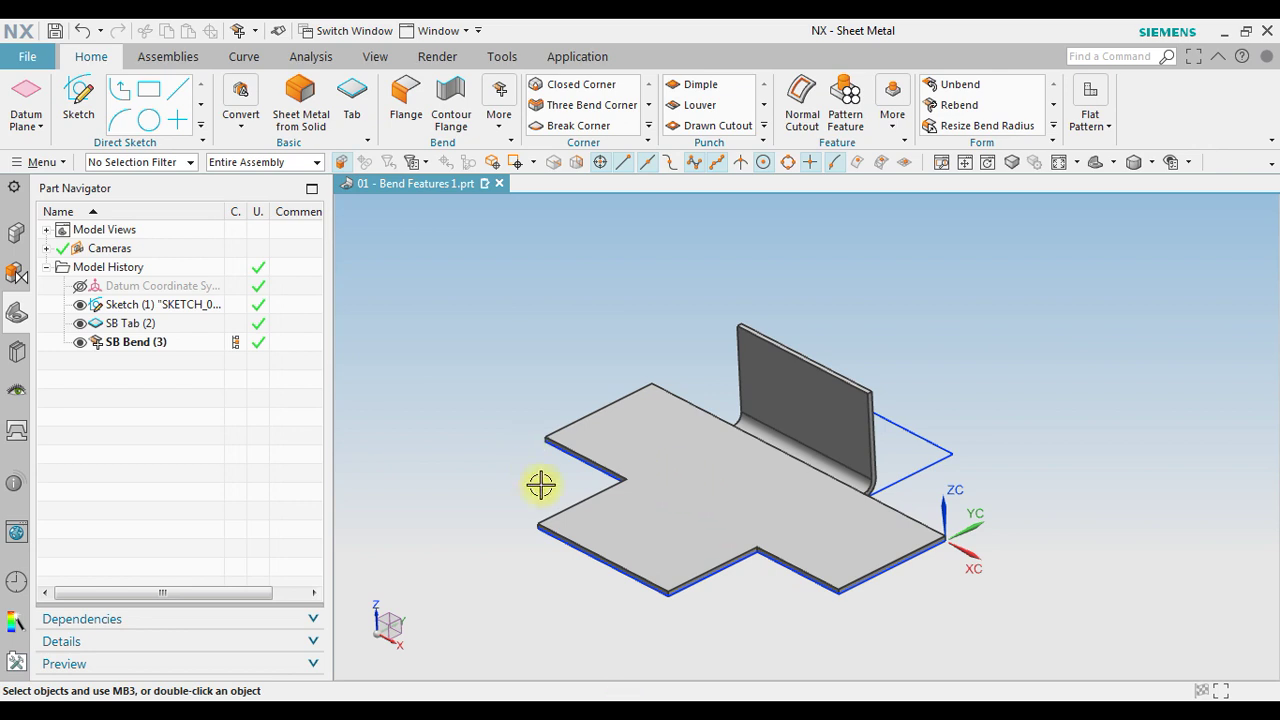
{"action": "scroll", "coordinate": [536, 515], "scroll_direction": "up", "scroll_amount": 2}
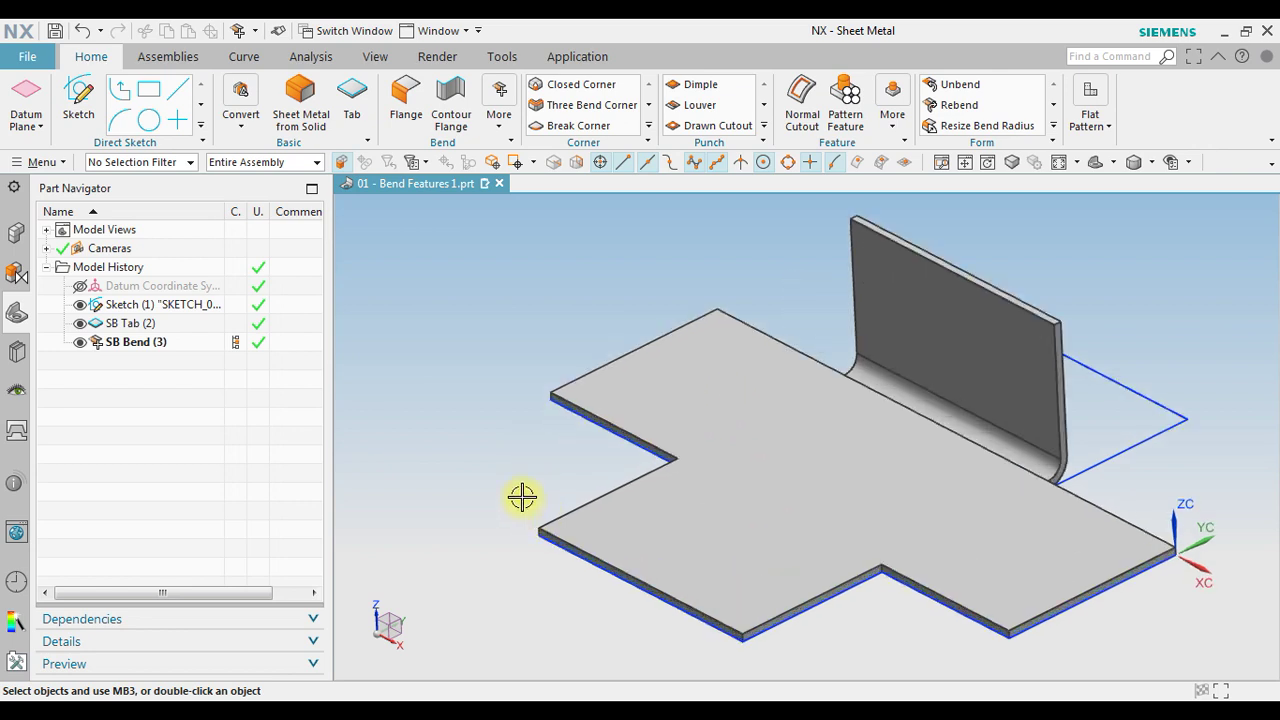
{"action": "left_click", "coordinate": [499, 120]}
{"action": "left_click", "coordinate": [82, 102]}
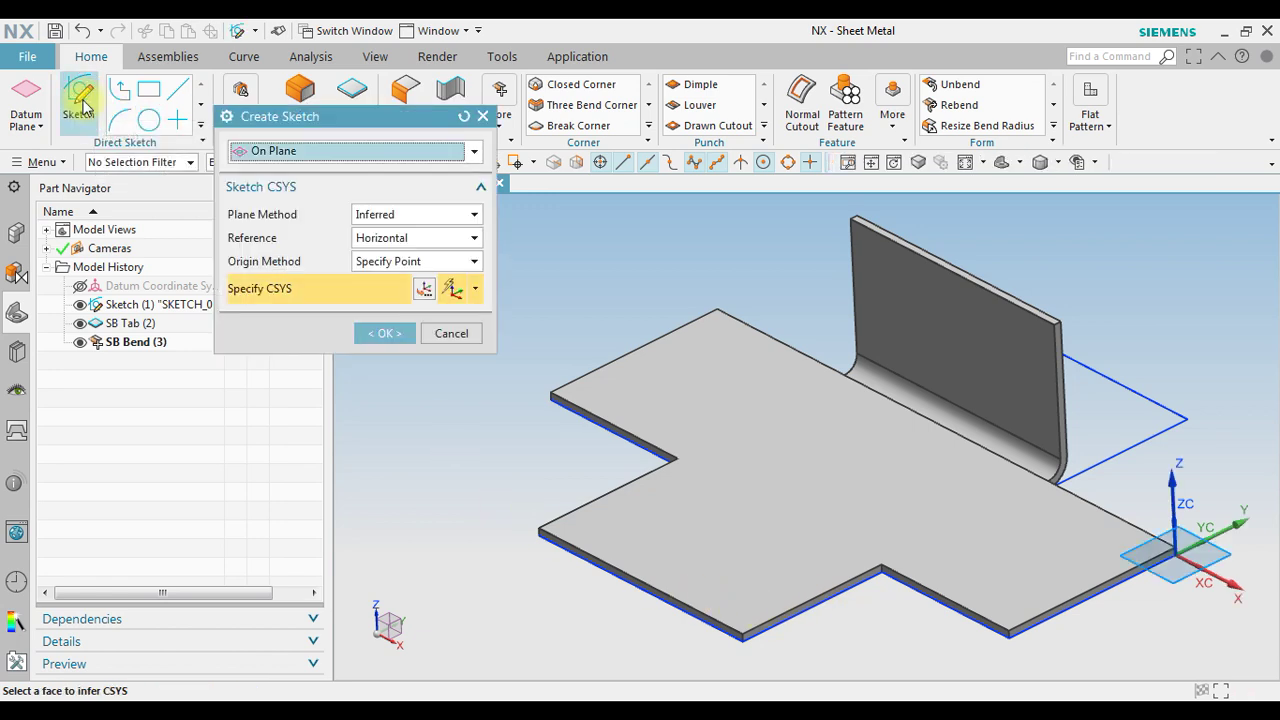
- Place the new On Plane sketch on the tab's top face
{"action": "left_click", "coordinate": [391, 153]}
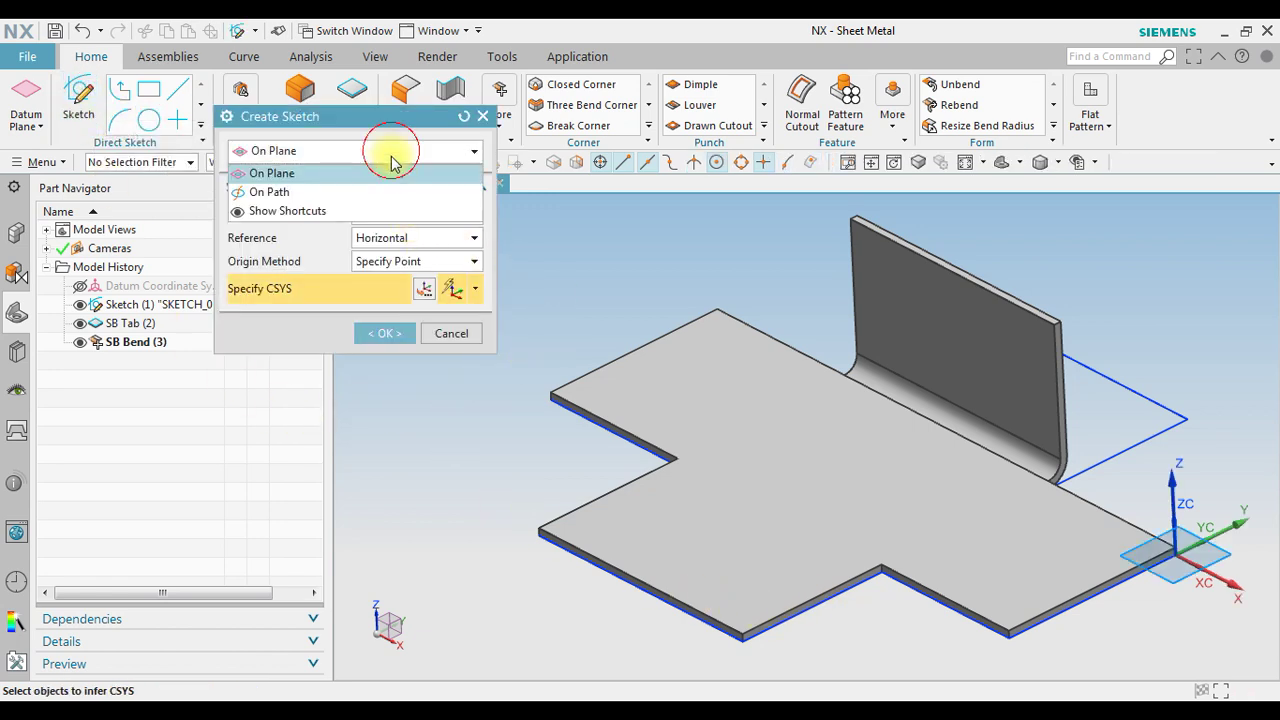
{"action": "left_click", "coordinate": [391, 175]}
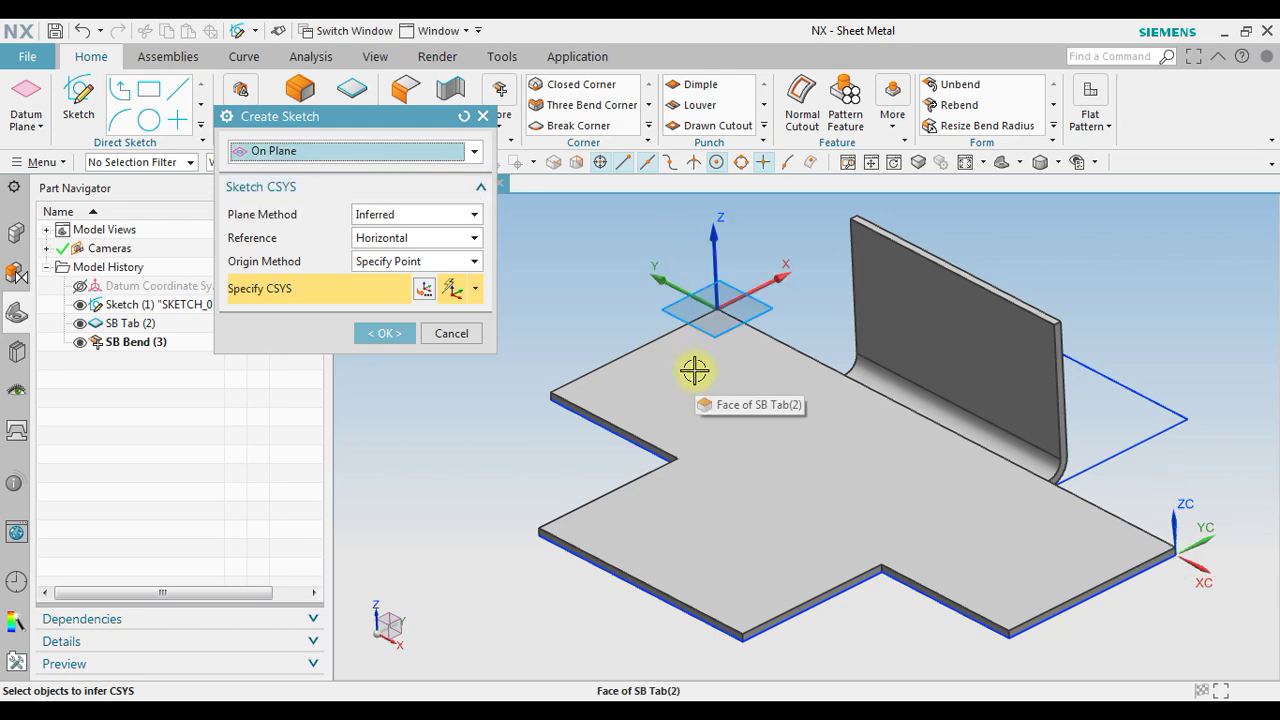
{"action": "left_click", "coordinate": [704, 411]}
{"action": "left_click", "coordinate": [390, 334]}
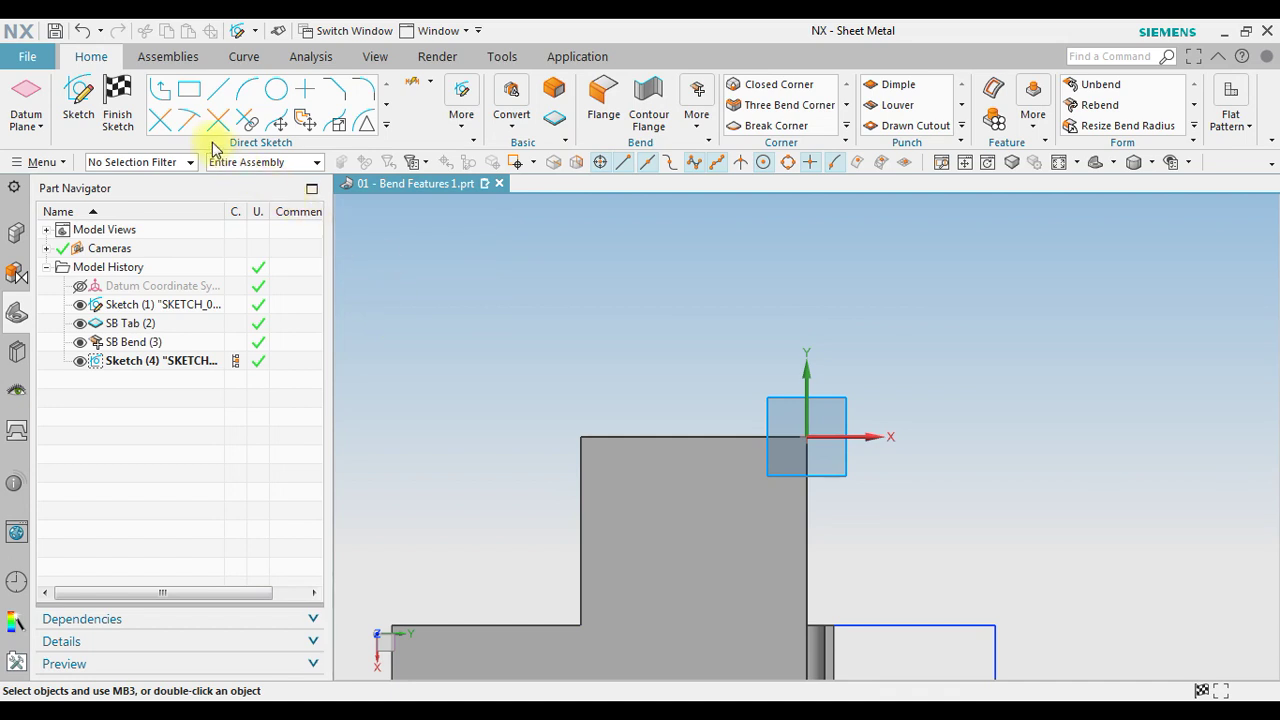
- Draw the first fold line across the tab from the plate edge
{"action": "left_click", "coordinate": [219, 92]}
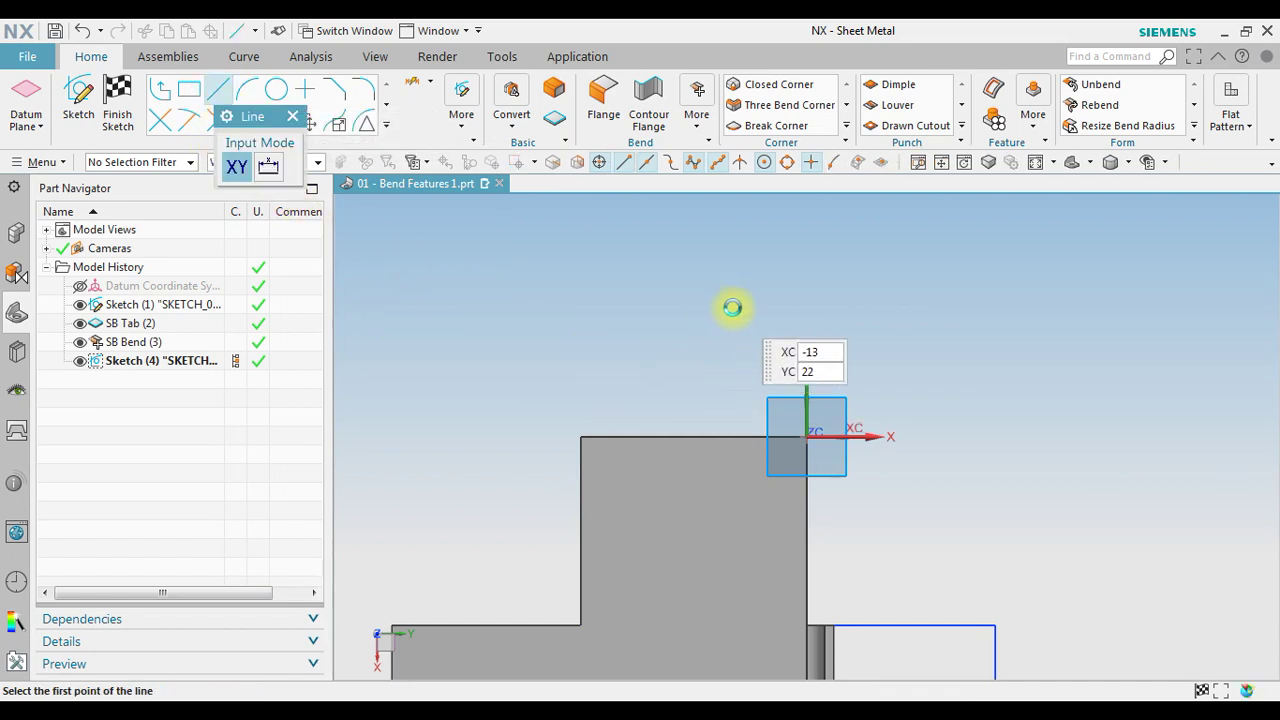
{"action": "scroll", "coordinate": [729, 306], "scroll_direction": "down", "scroll_amount": 2}
{"action": "mouse_move", "coordinate": [745, 516]}
{"action": "middle_mouse_down"}
{"action": "mouse_move", "coordinate": [674, 569]}
{"action": "mouse_move", "coordinate": [660, 537]}
{"action": "mouse_move", "coordinate": [669, 600]}
{"action": "mouse_move", "coordinate": [858, 393]}
{"action": "mouse_move", "coordinate": [780, 523]}
{"action": "middle_mouse_up"}
{"action": "scroll", "coordinate": [671, 563], "scroll_direction": "up", "scroll_amount": 6}
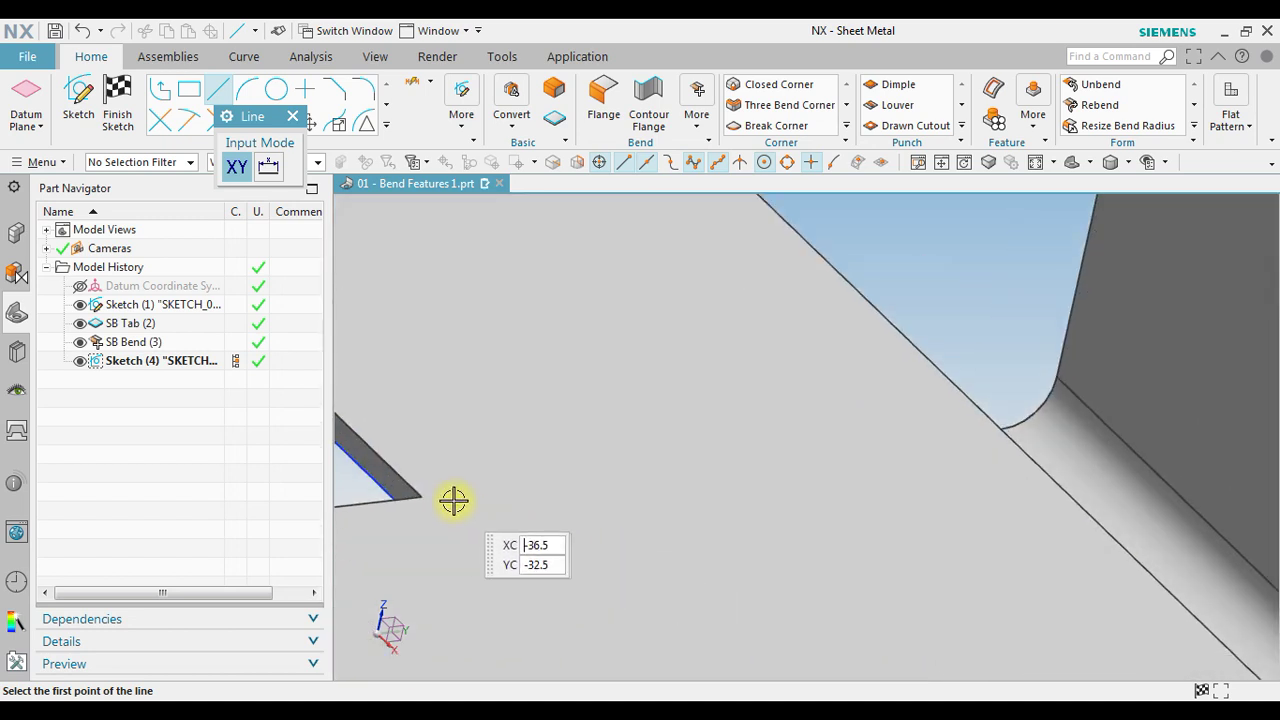
{"action": "left_click", "coordinate": [417, 496]}
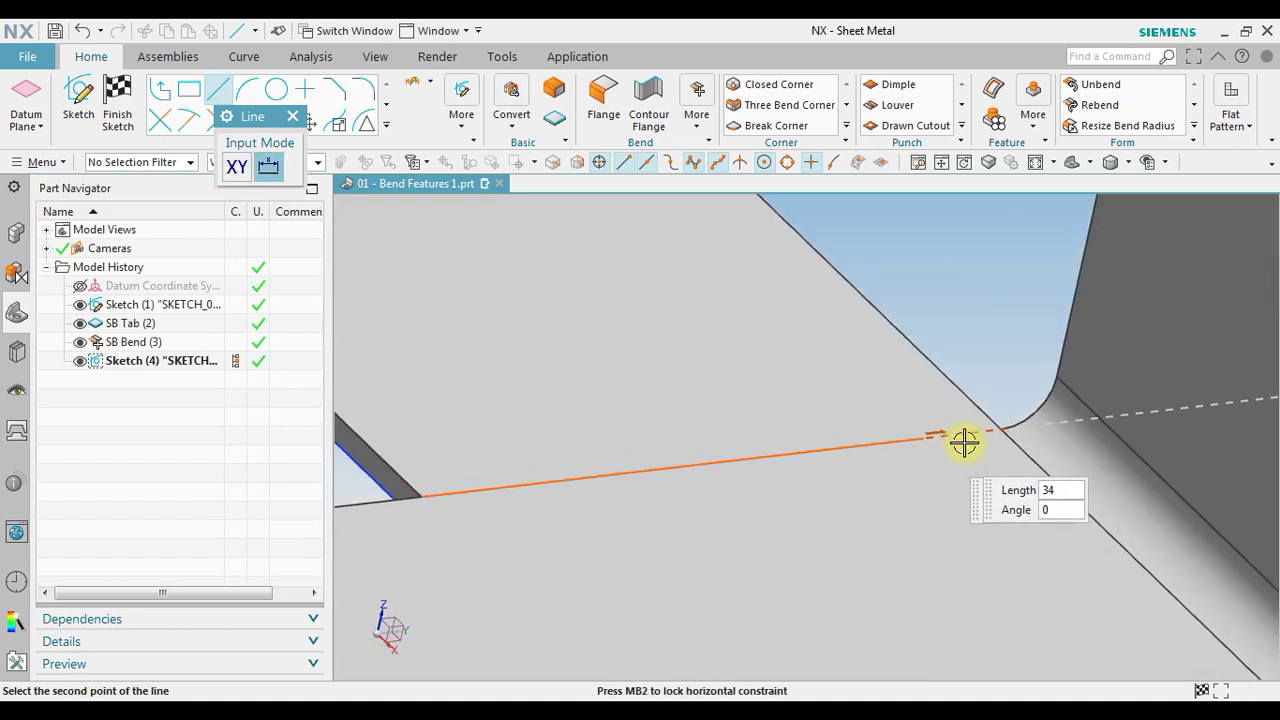
{"action": "left_click", "coordinate": [996, 434]}
{"action": "scroll", "coordinate": [940, 375], "scroll_direction": "down", "scroll_amount": 5}
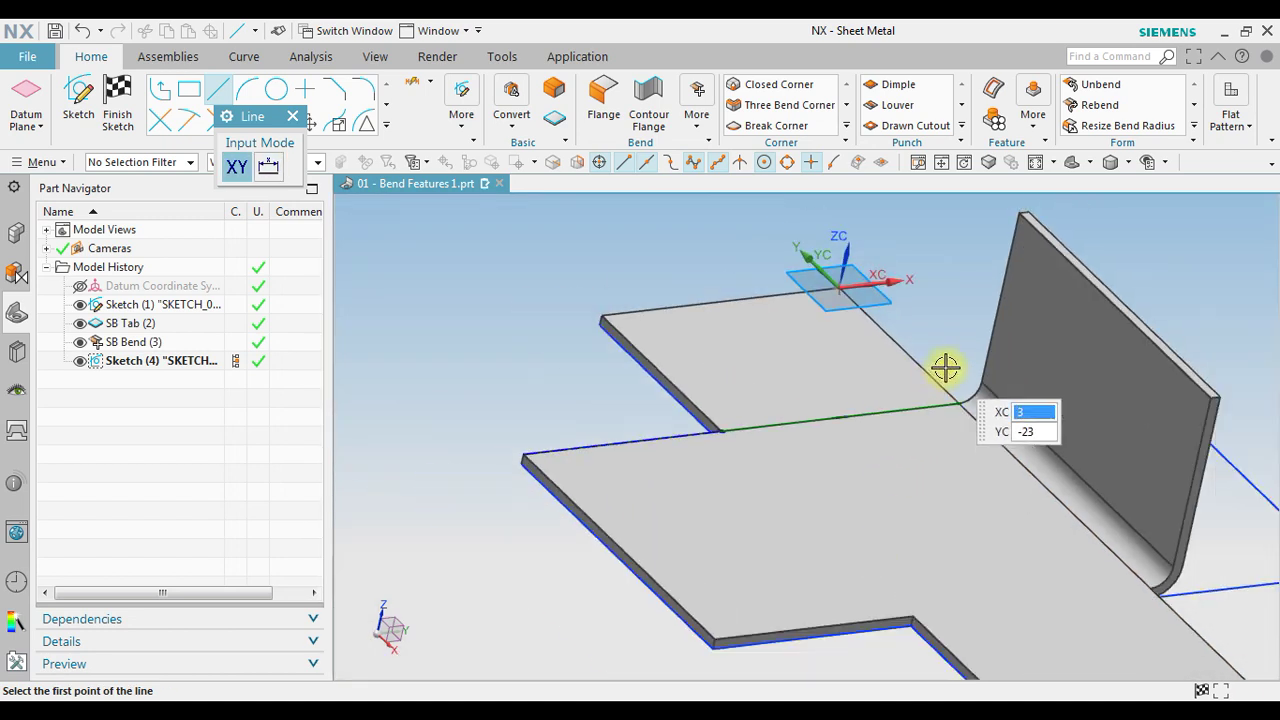
{"action": "scroll", "coordinate": [783, 487], "scroll_direction": "up", "scroll_amount": 5}
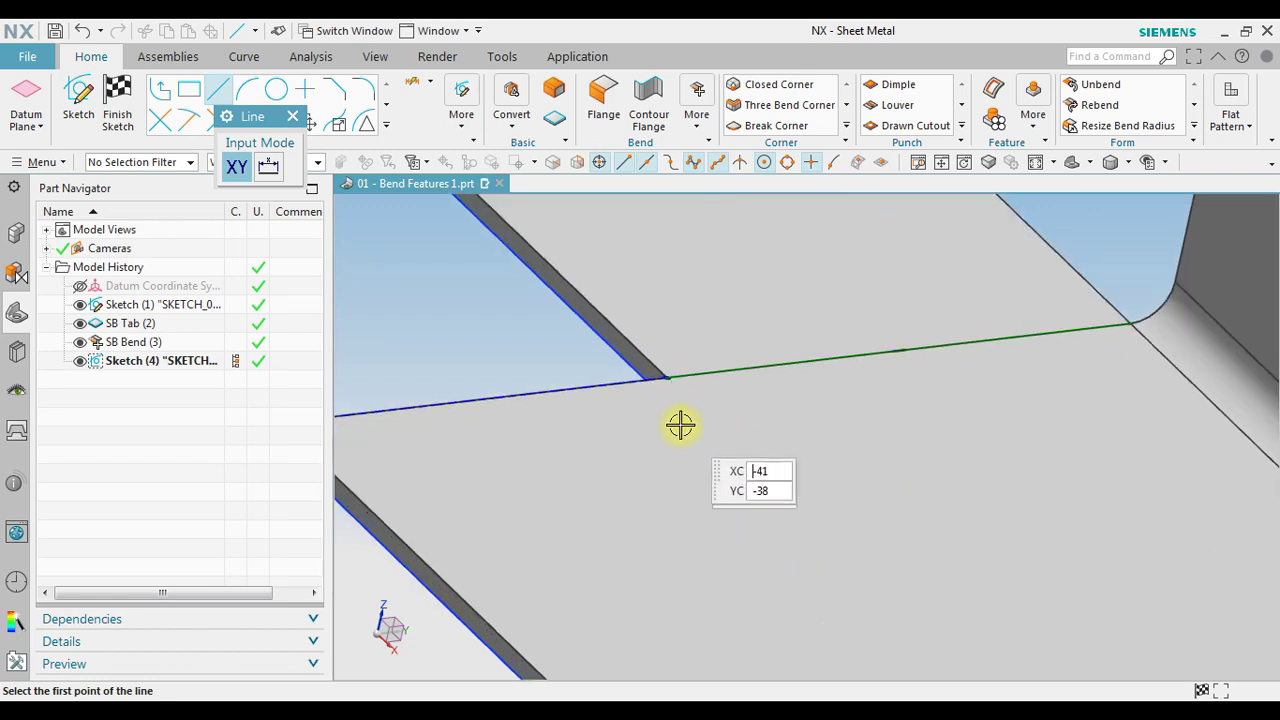
- Draw lines from Line17's end to the plate corner and on to the bend edge, then finish
{"action": "left_click", "coordinate": [676, 373]}
{"action": "scroll", "coordinate": [894, 474], "scroll_direction": "down", "scroll_amount": 5}
{"action": "scroll", "coordinate": [826, 543], "scroll_direction": "up", "scroll_amount": 5}
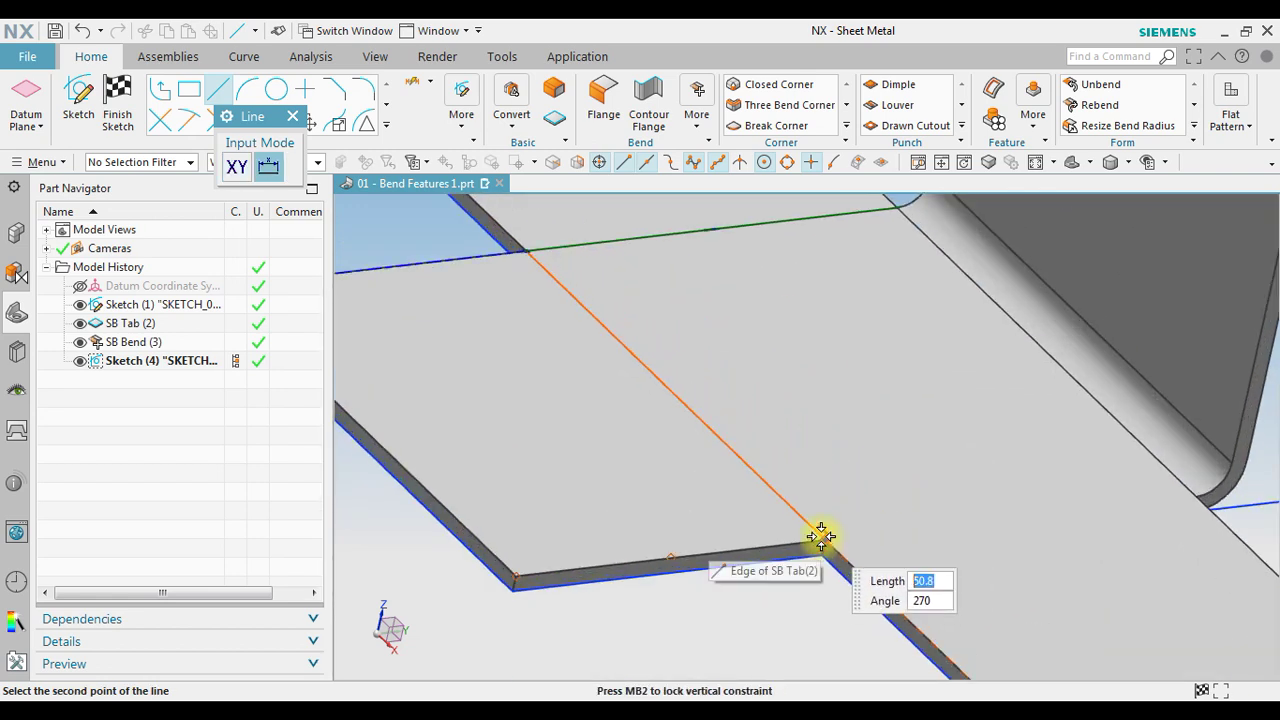
{"action": "left_click", "coordinate": [820, 537]}
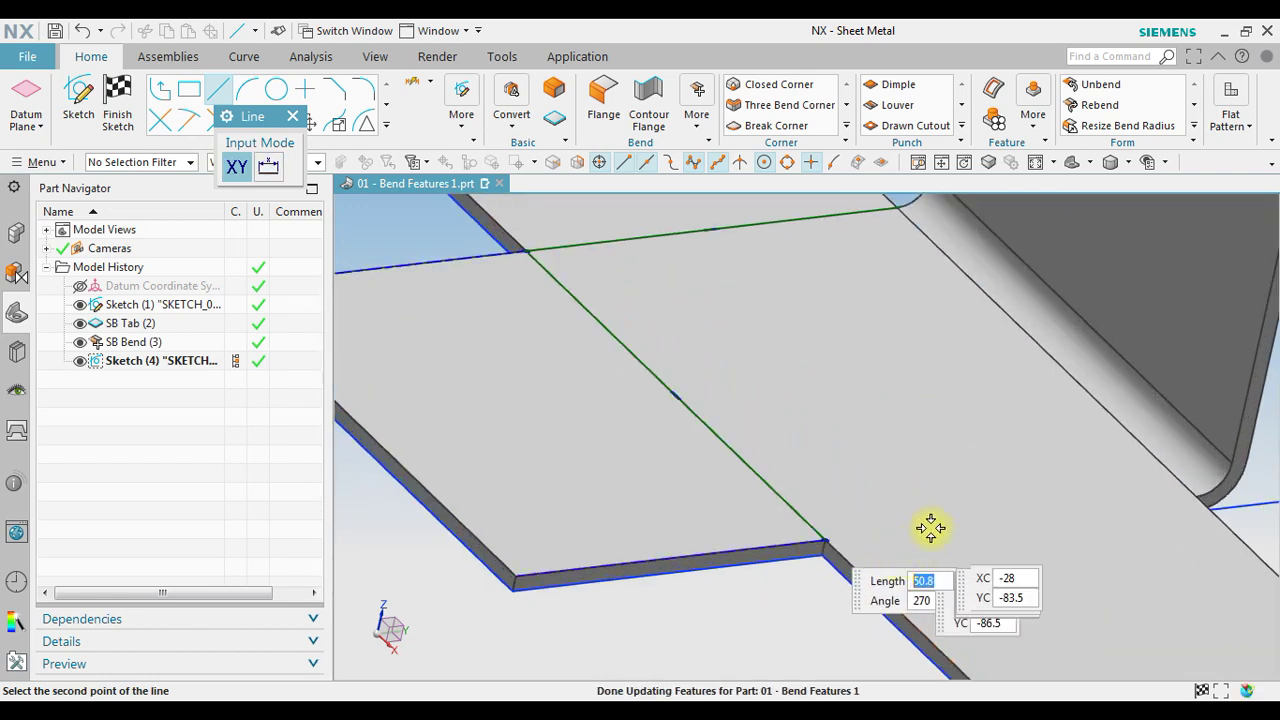
{"action": "left_click", "coordinate": [827, 535]}
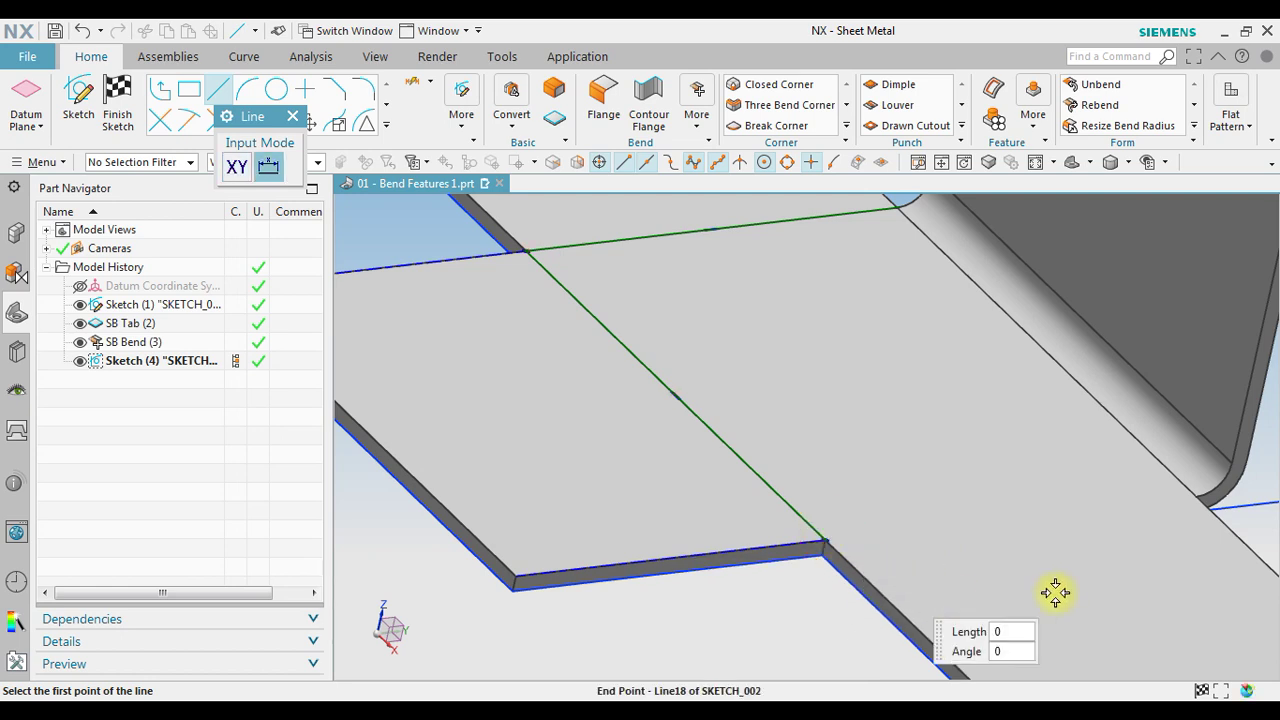
{"action": "left_click", "coordinate": [1190, 498]}
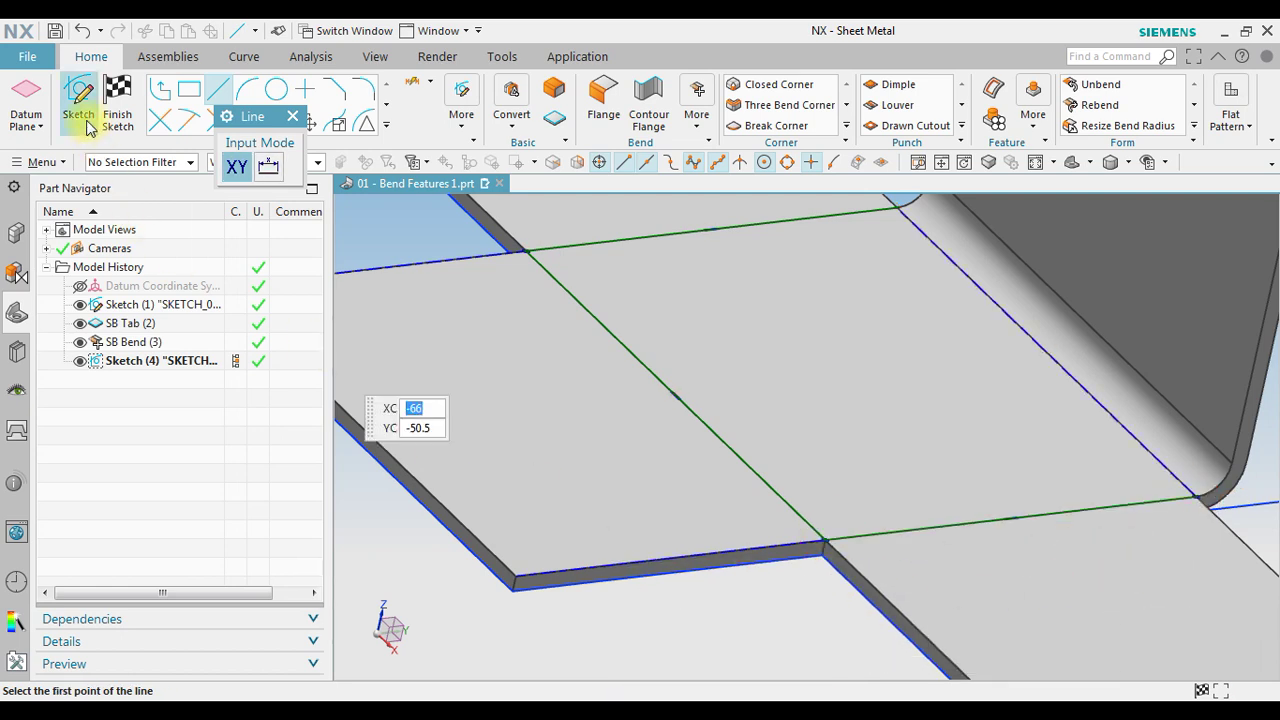
{"action": "left_click", "coordinate": [121, 103]}
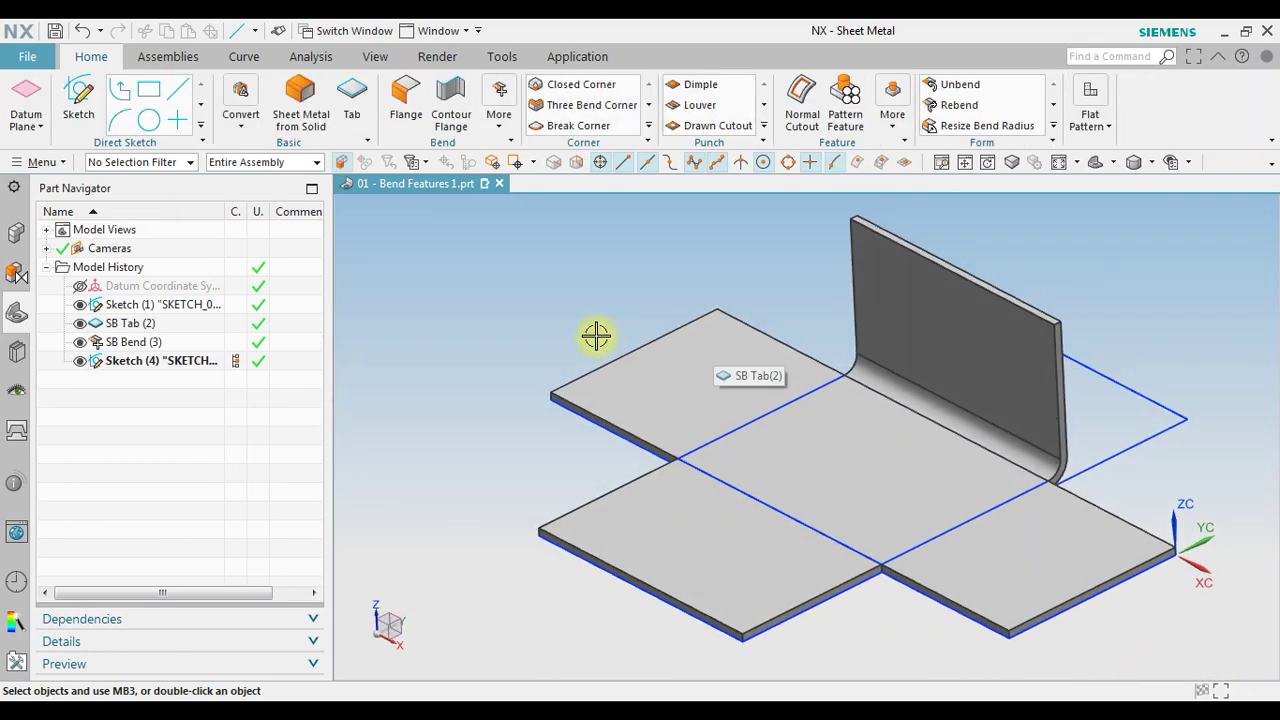
- Set up a second bend on Line17 with Single Curve selection, reversing its side
{"action": "left_click", "coordinate": [500, 108]}
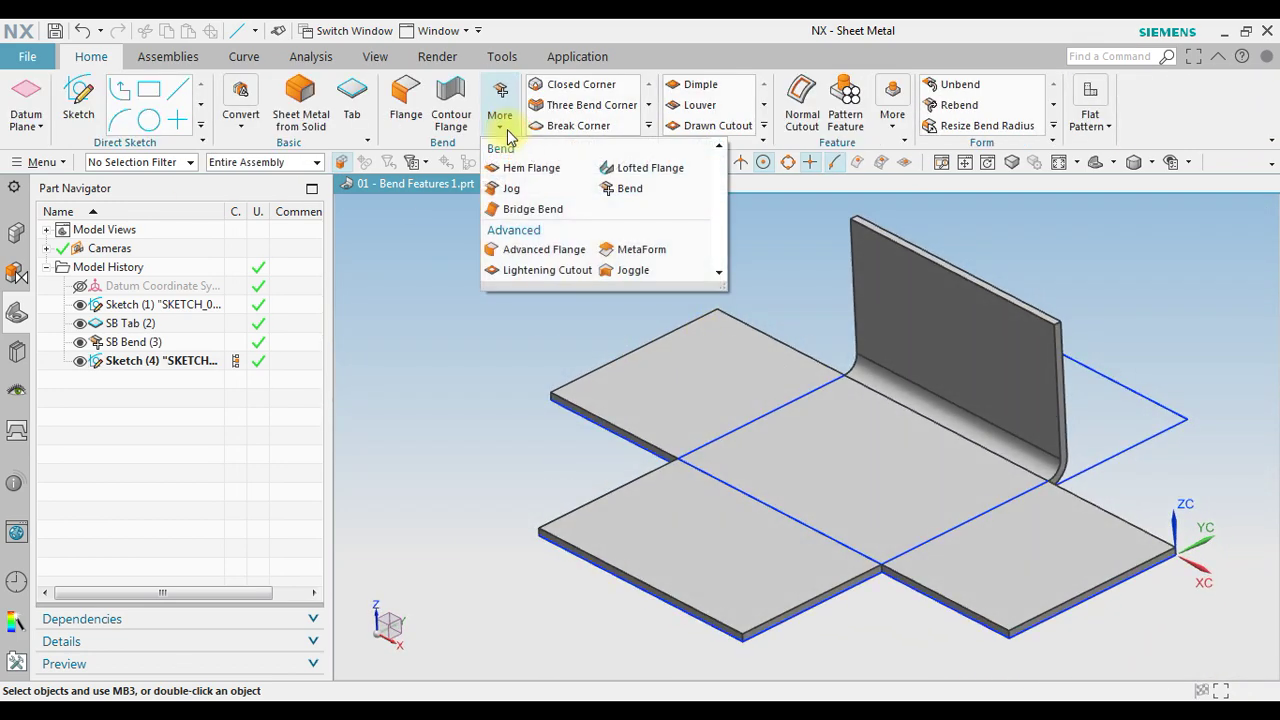
{"action": "left_click", "coordinate": [612, 190]}
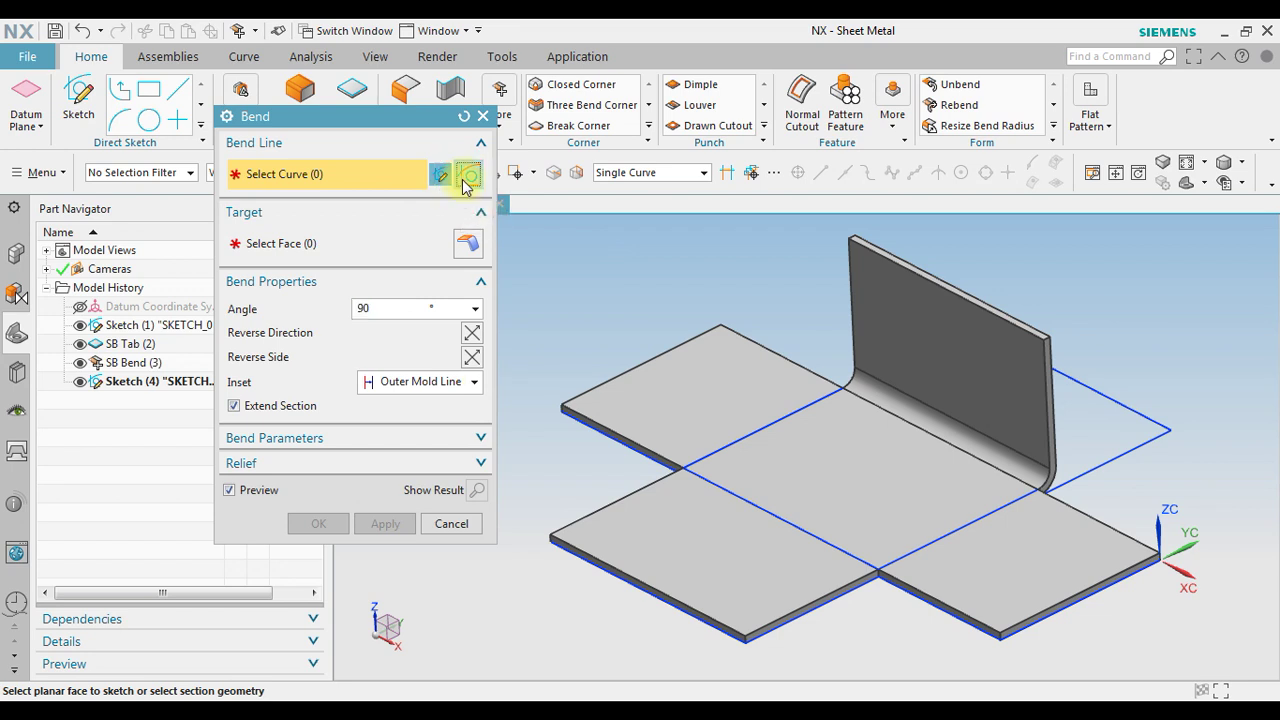
{"action": "left_click", "coordinate": [603, 173]}
{"action": "left_click", "coordinate": [620, 192]}
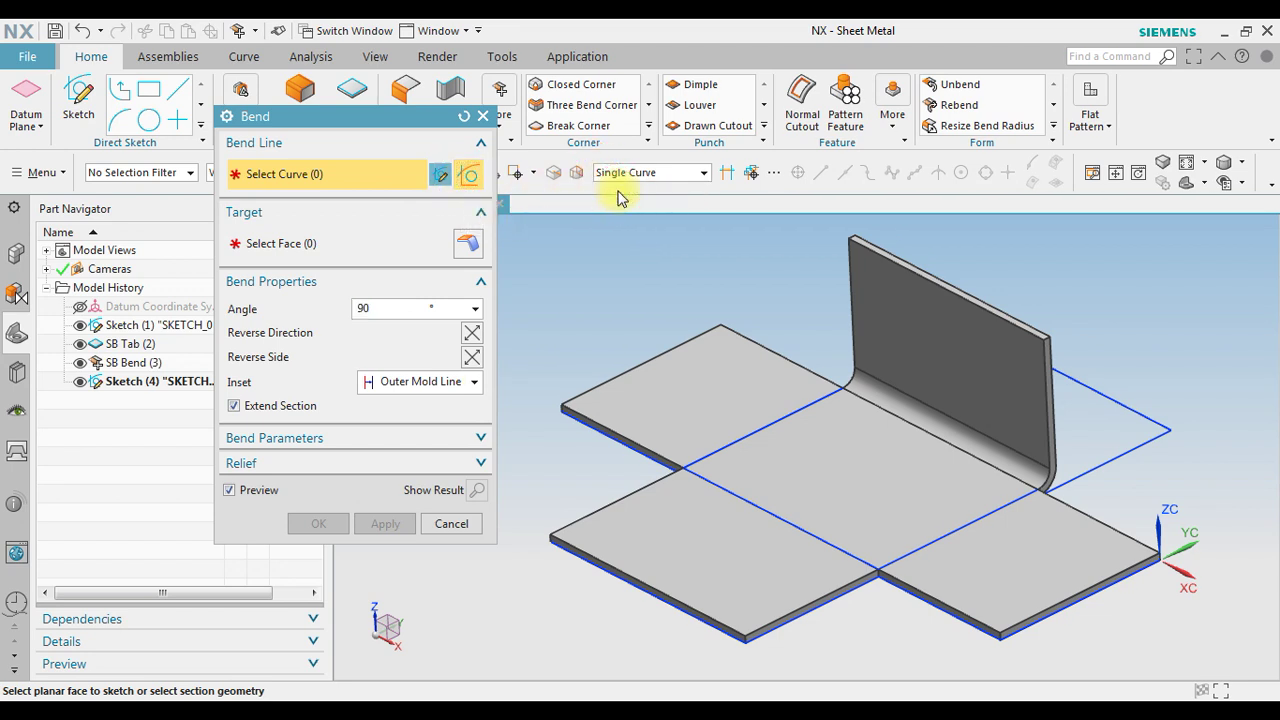
{"action": "scroll", "coordinate": [571, 480], "scroll_direction": "up", "scroll_amount": 4}
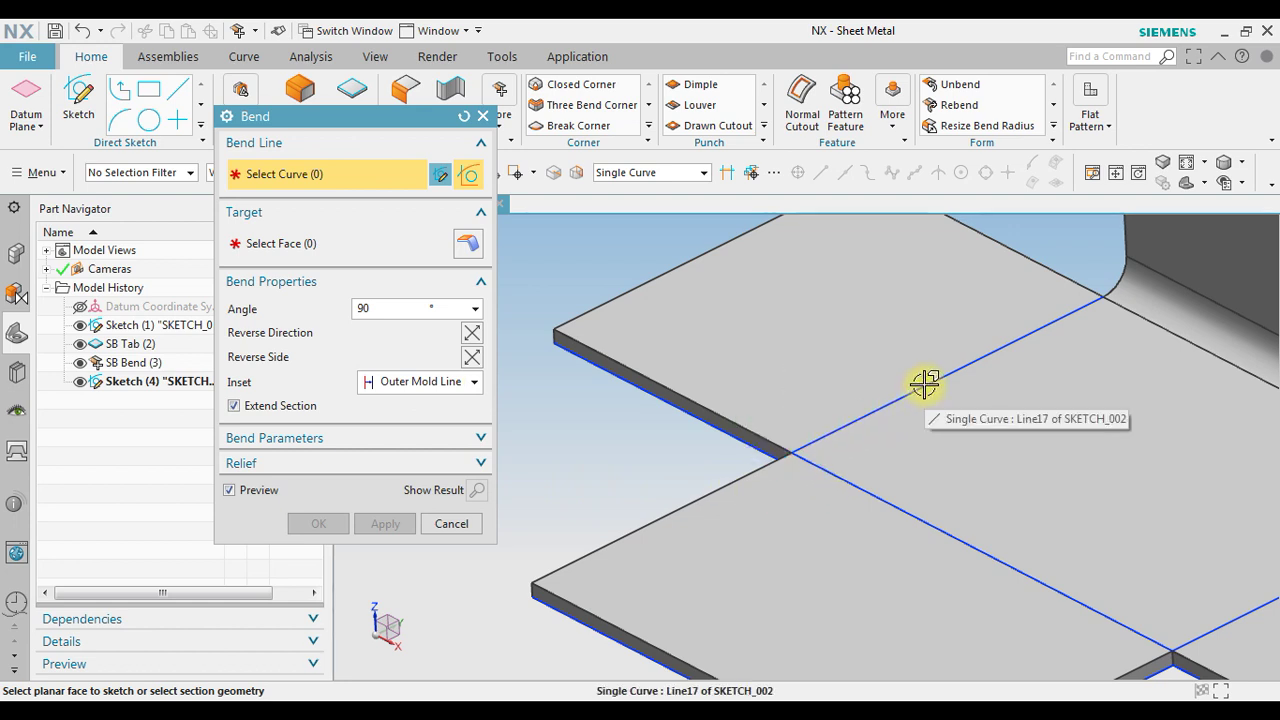
{"action": "left_click", "coordinate": [924, 384]}
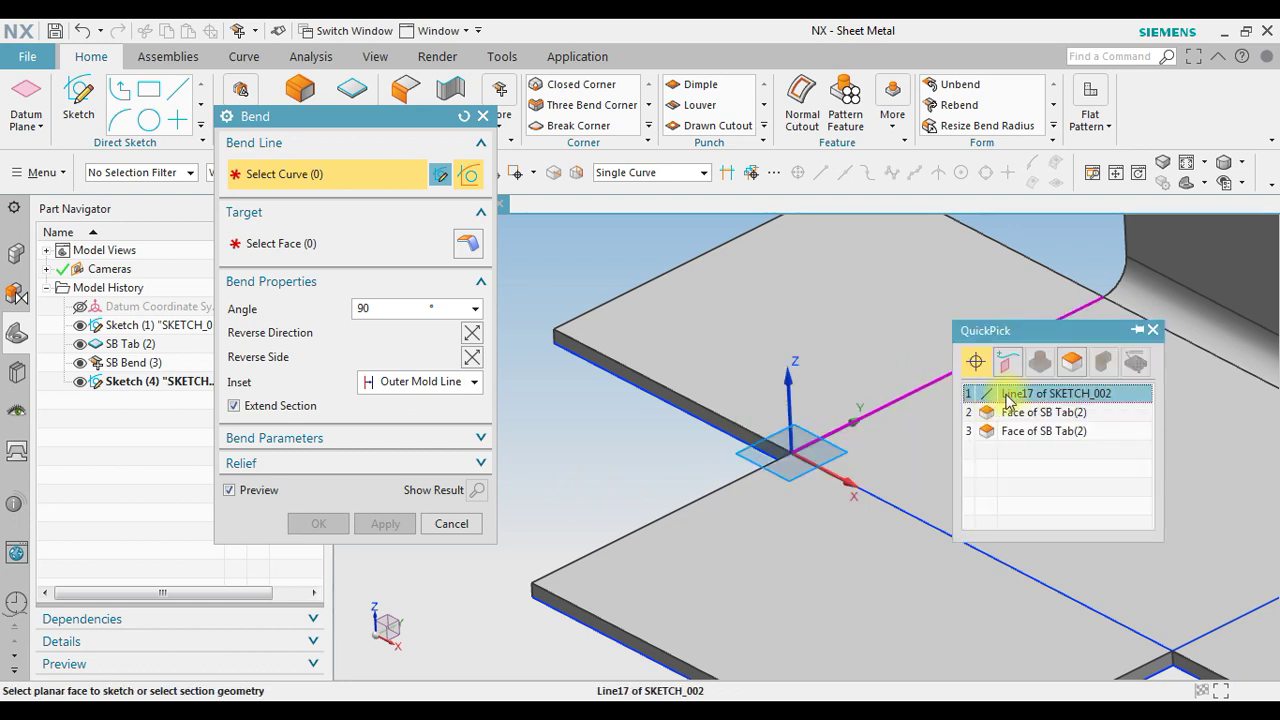
{"action": "left_click", "coordinate": [1010, 400]}
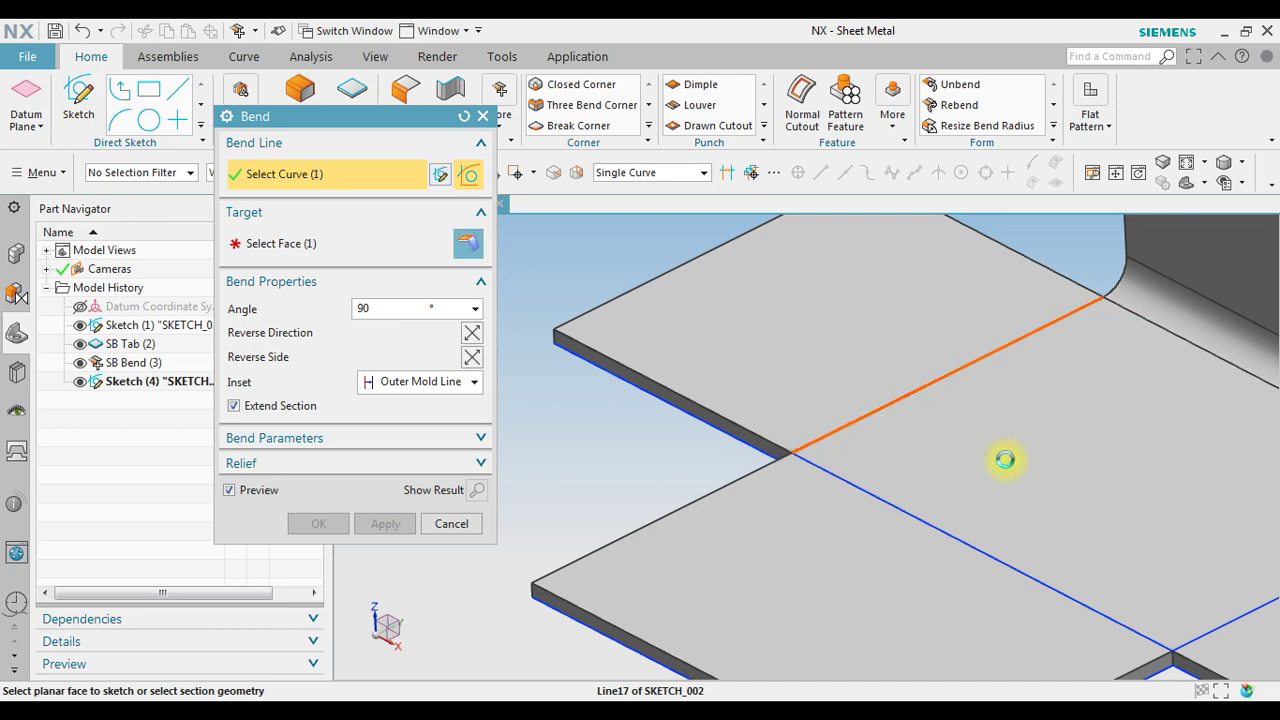
{"action": "left_click", "coordinate": [472, 357]}
{"action": "scroll", "coordinate": [990, 478], "scroll_direction": "up", "scroll_amount": 3}
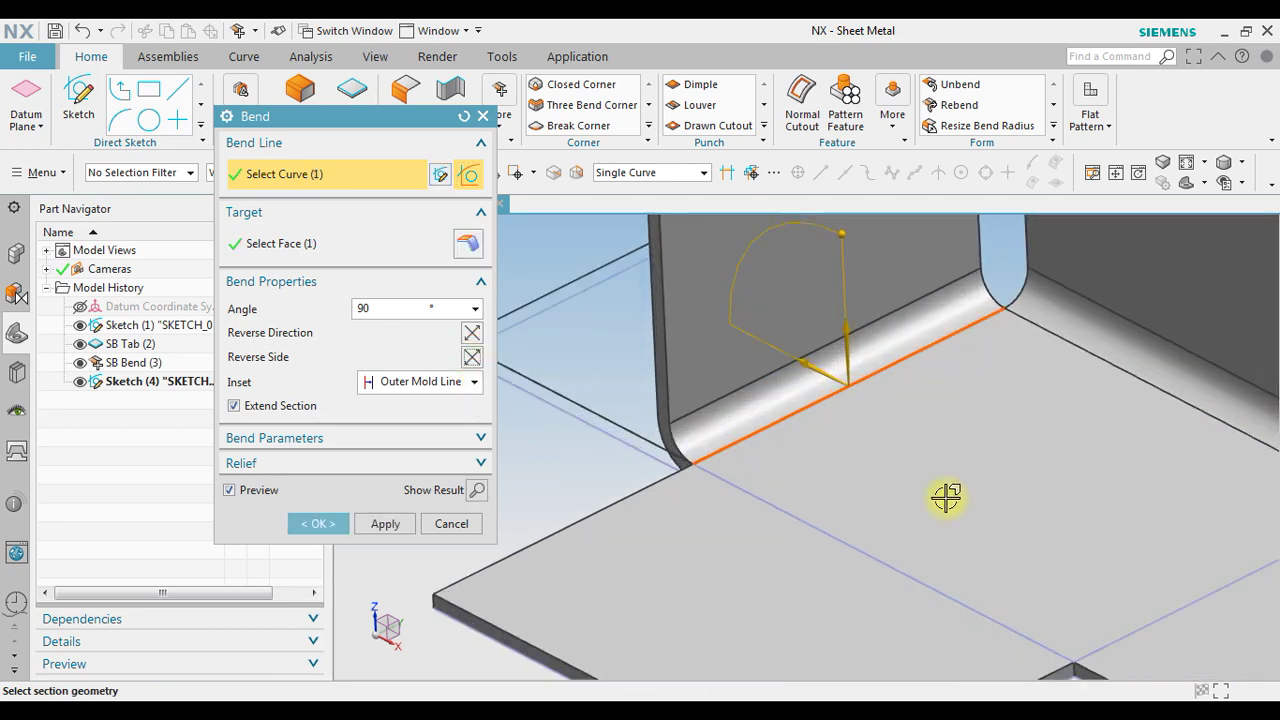
{"action": "scroll", "coordinate": [859, 514], "scroll_direction": "down", "scroll_amount": 2}
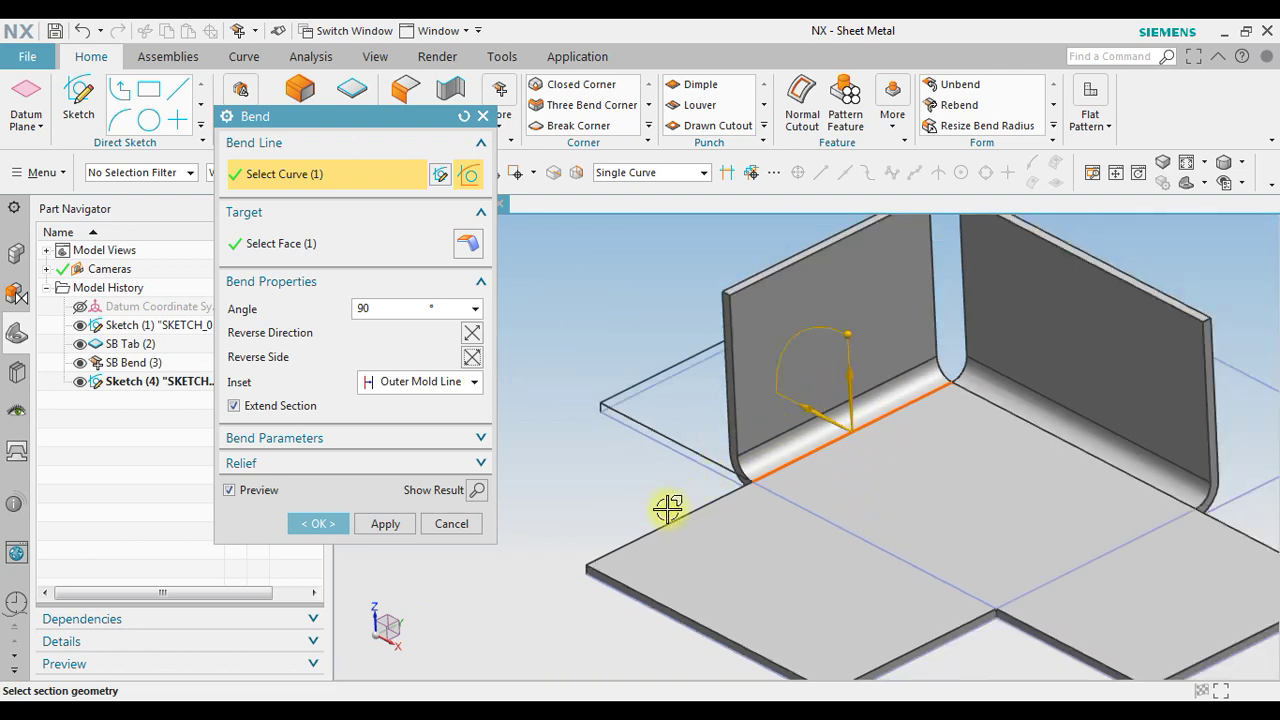
- Apply bends along Line17 and Line18, then a reversed final bend along Line19
{"action": "left_click", "coordinate": [386, 524]}
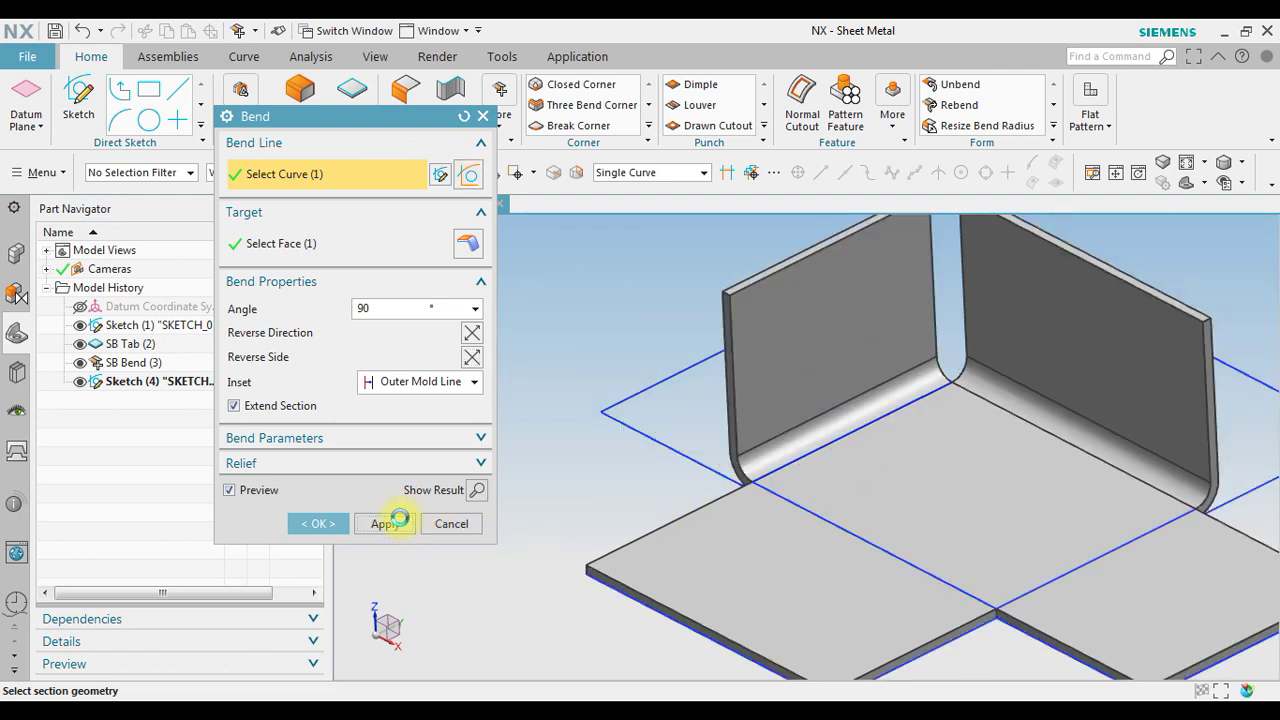
{"action": "left_click", "coordinate": [808, 512]}
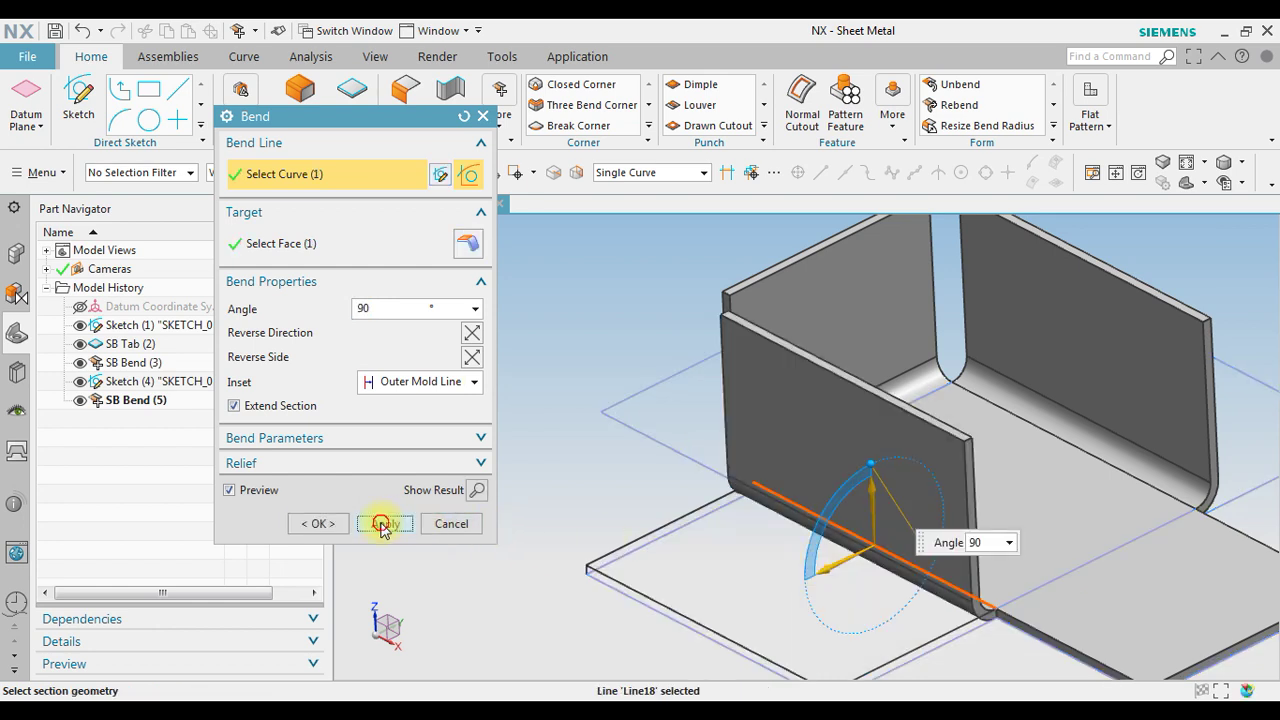
{"action": "left_click", "coordinate": [383, 524]}
{"action": "scroll", "coordinate": [590, 395], "scroll_direction": "down", "scroll_amount": 3}
{"action": "scroll", "coordinate": [871, 486], "scroll_direction": "up", "scroll_amount": 5}
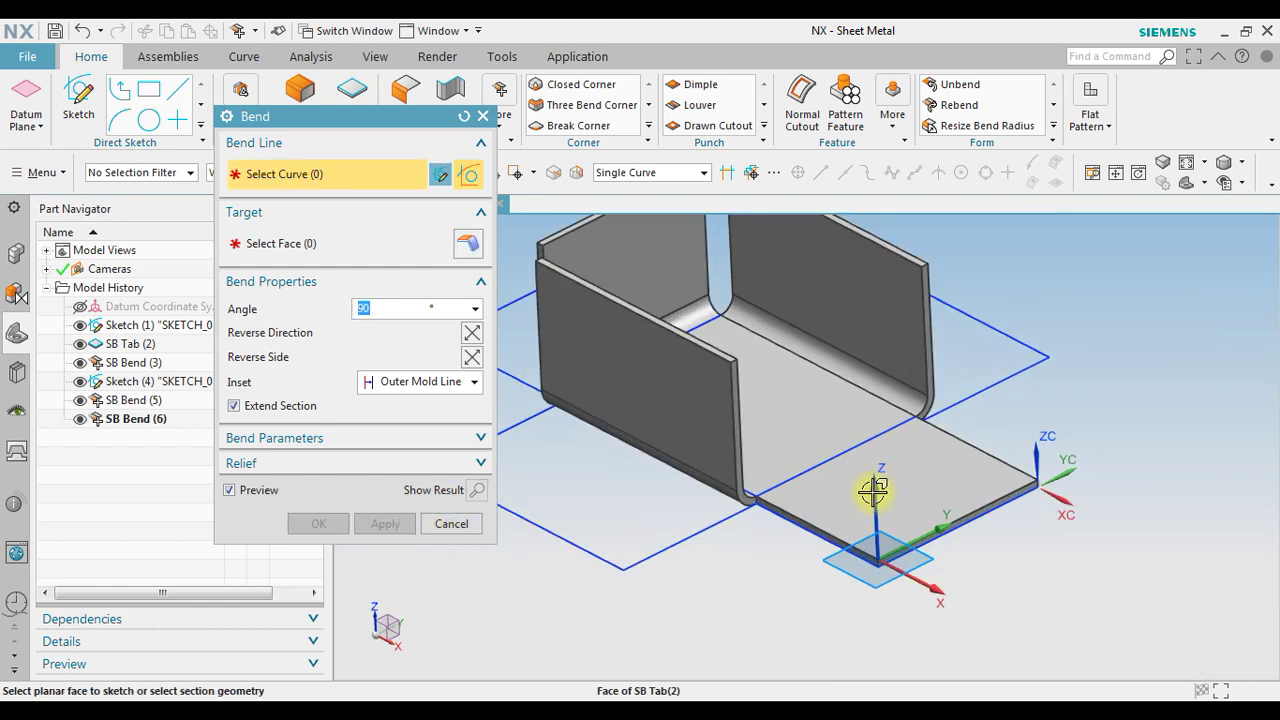
{"action": "left_click", "coordinate": [838, 441]}
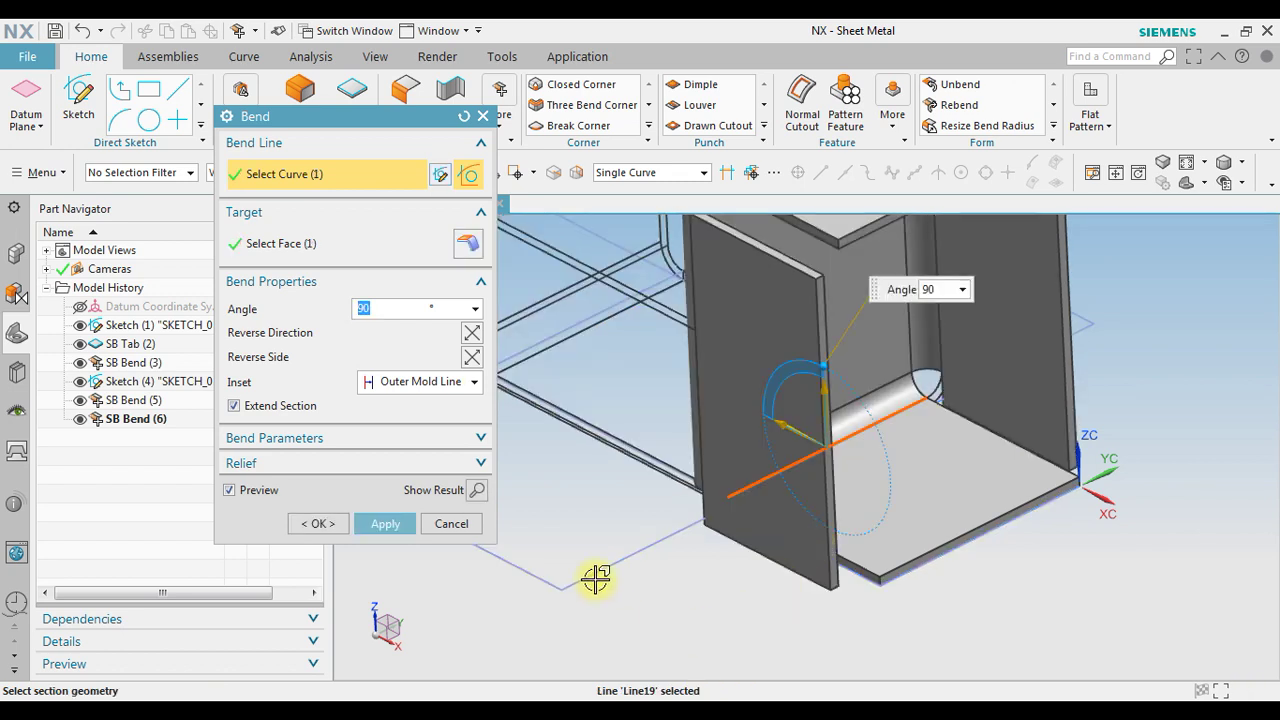
{"action": "left_click", "coordinate": [472, 358]}
{"action": "scroll", "coordinate": [871, 492], "scroll_direction": "down", "scroll_amount": 3}
{"action": "scroll", "coordinate": [880, 443], "scroll_direction": "up", "scroll_amount": 2}
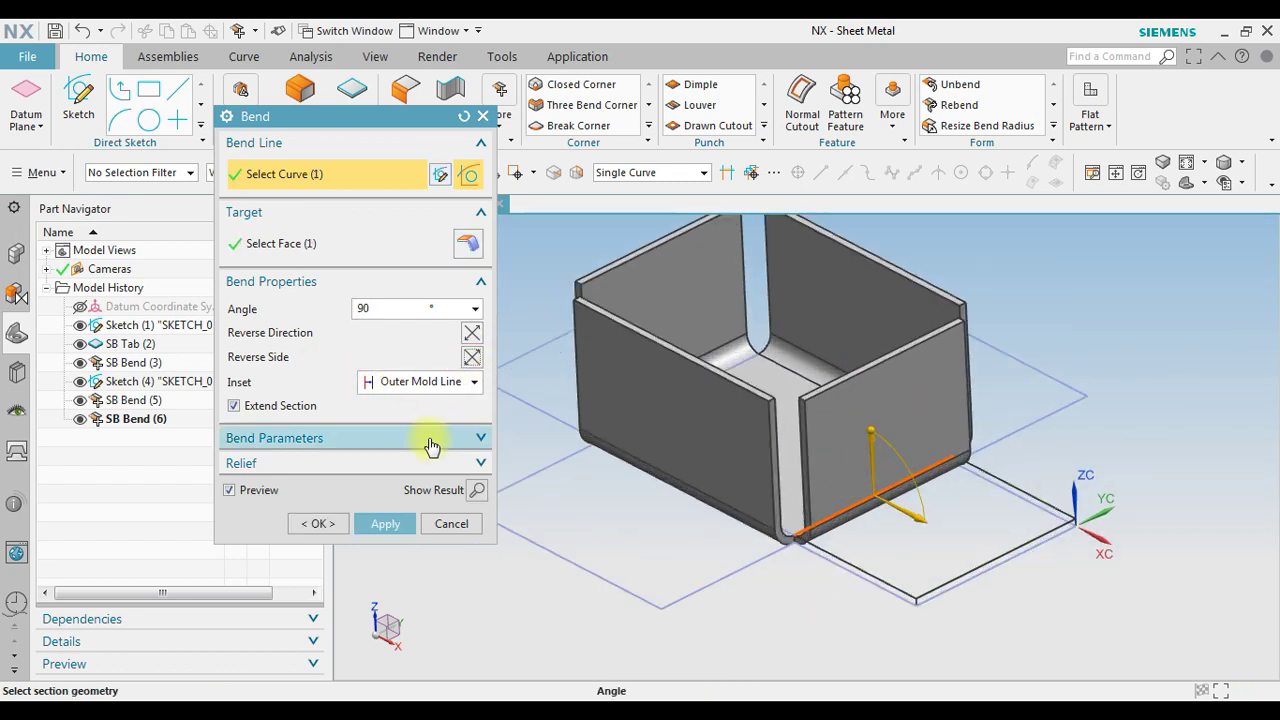
{"action": "left_click", "coordinate": [327, 523]}
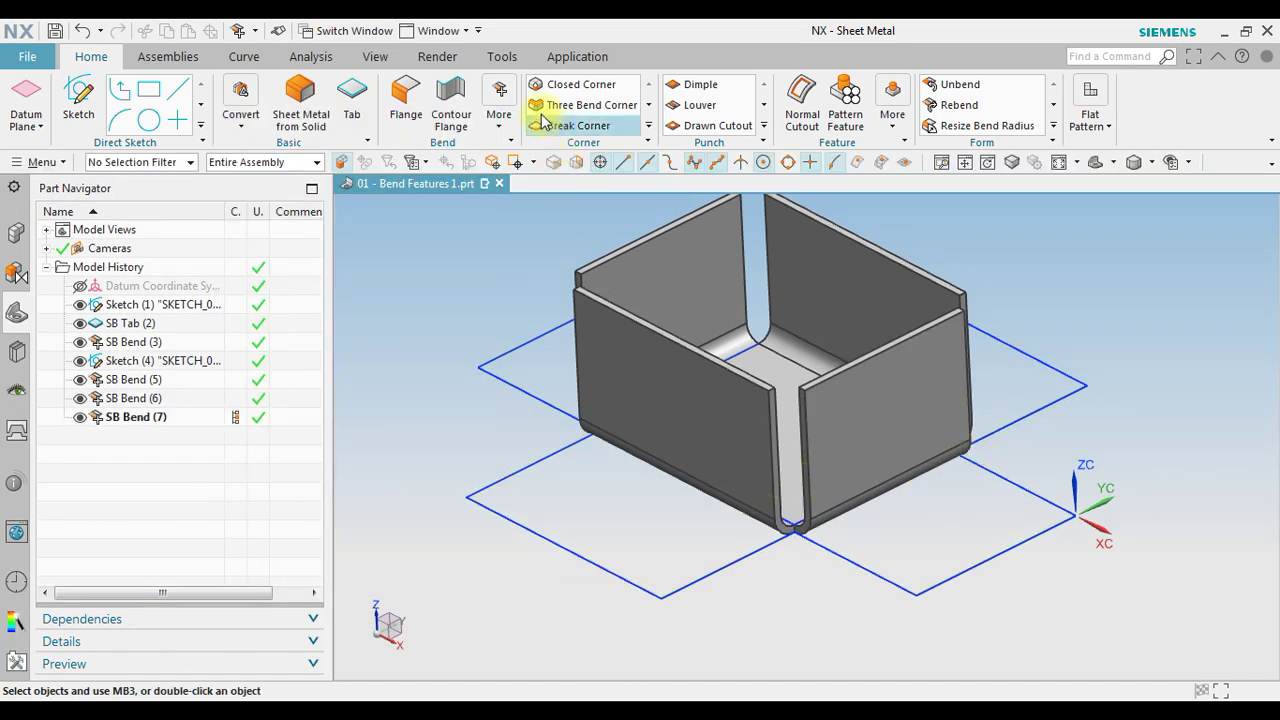
- Hide all sketches via Show and Hide, then rotate and zoom to view the box
{"action": "left_click", "coordinate": [388, 58]}
{"action": "left_click", "coordinate": [281, 100]}
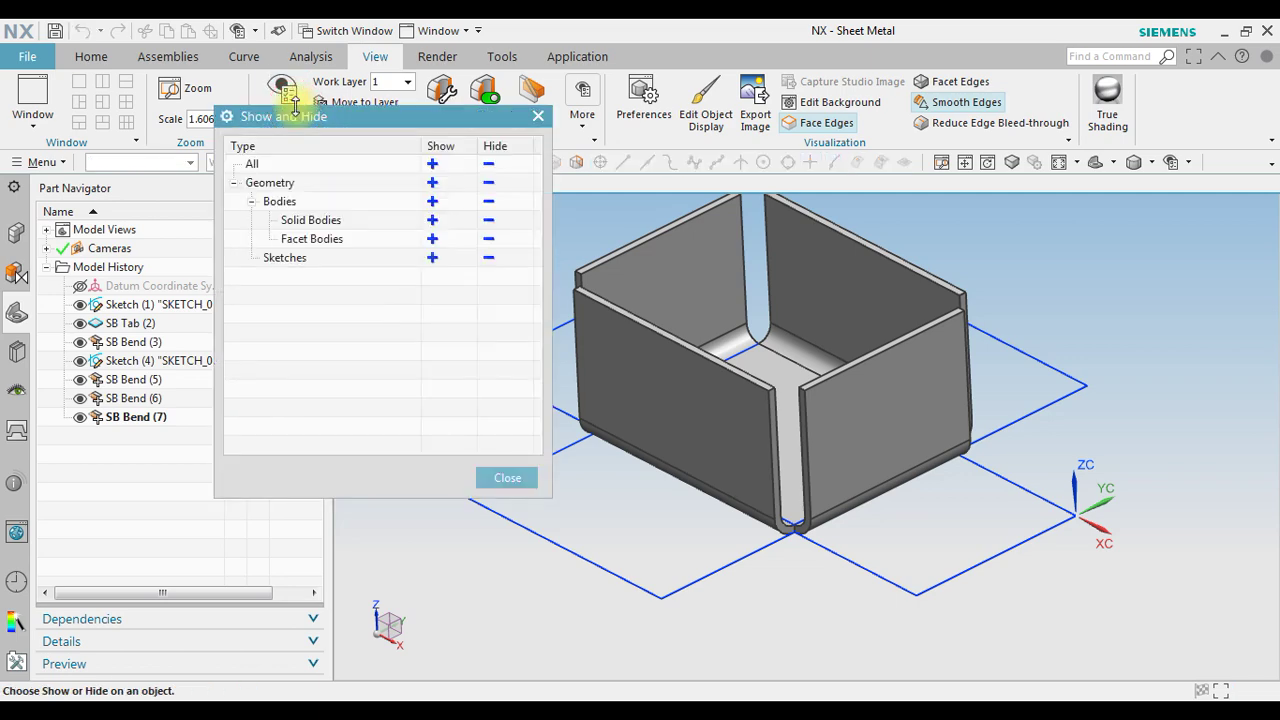
{"action": "left_click", "coordinate": [488, 257]}
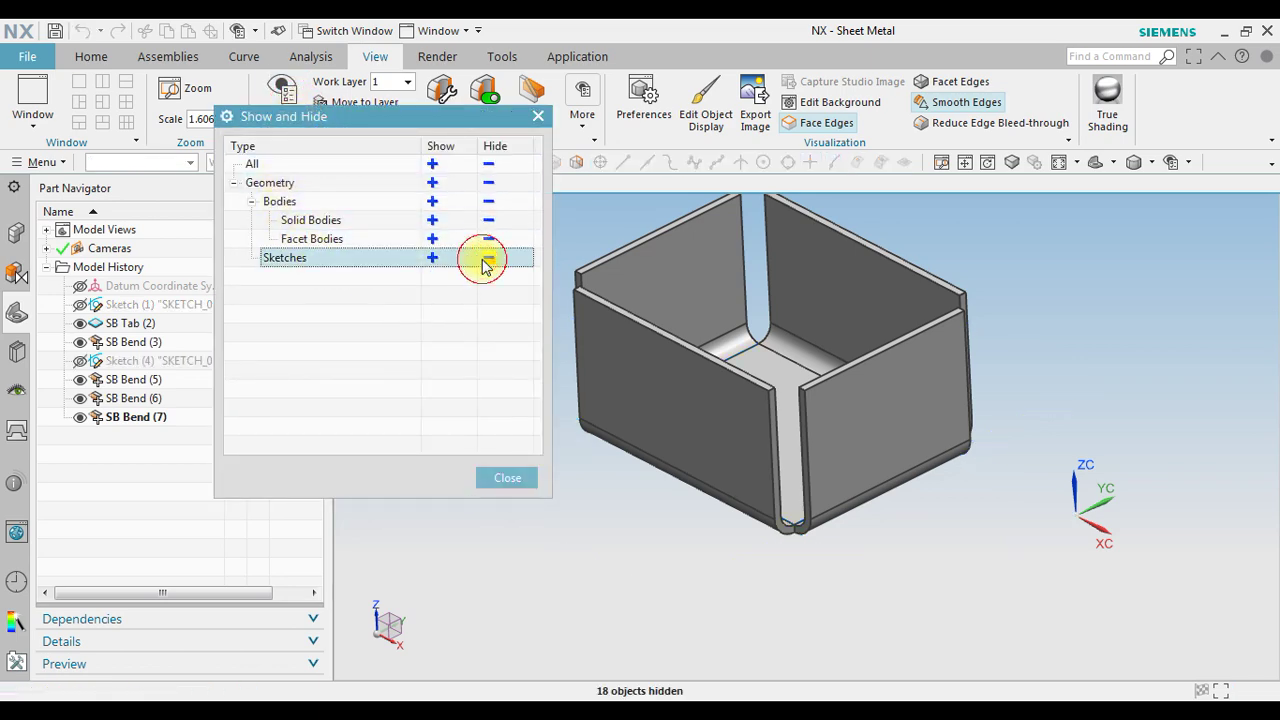
{"action": "left_click", "coordinate": [520, 477]}
{"action": "middle_click_drag", "start_coordinate": [677, 500], "coordinate": [713, 505]}
{"action": "scroll", "coordinate": [705, 445], "scroll_direction": "up", "scroll_amount": 2}
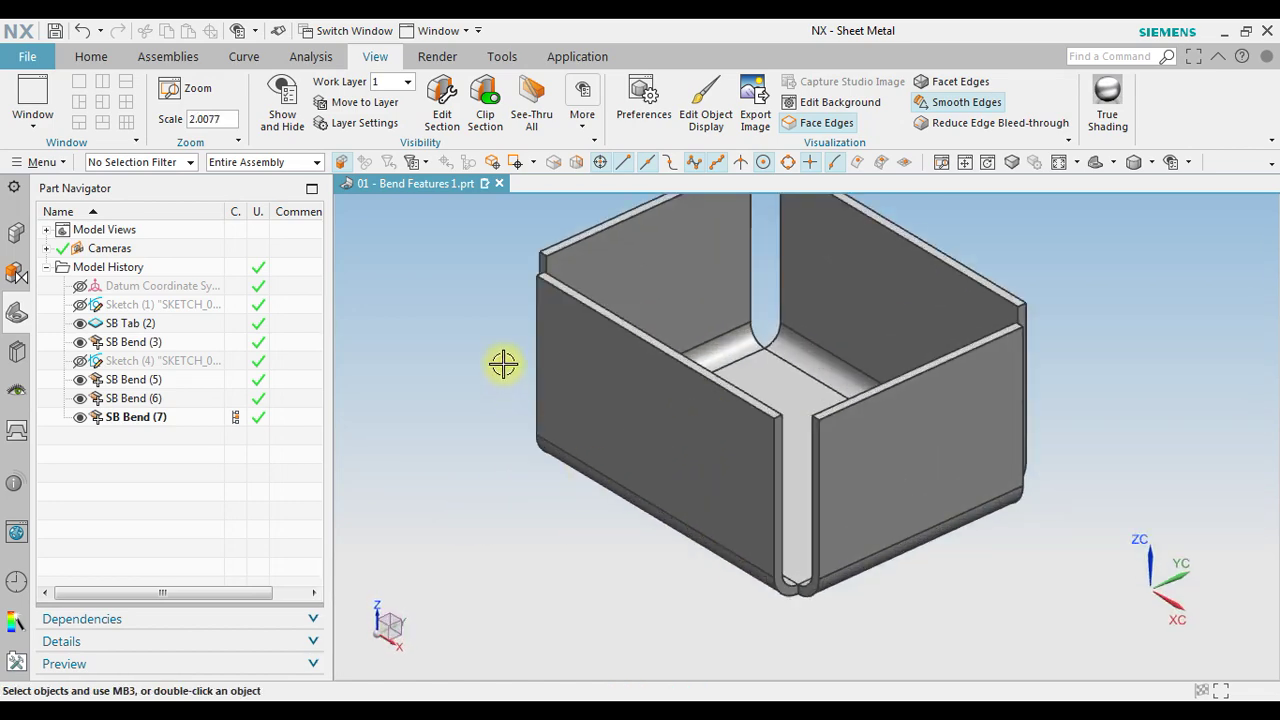